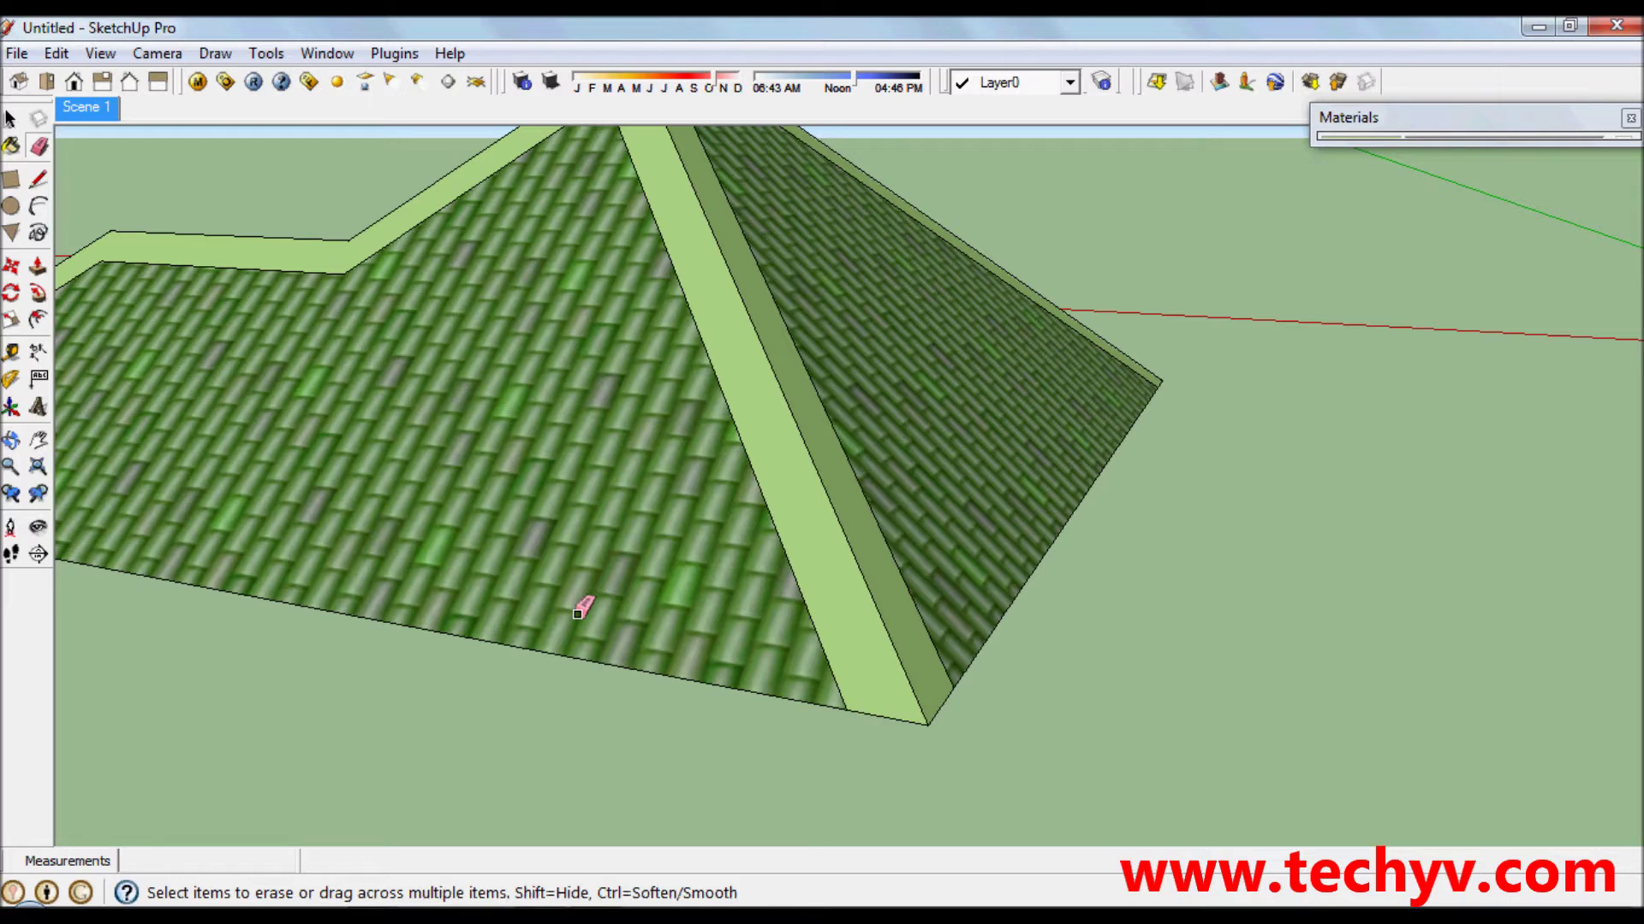
Draw a 0.2-wide rectangular face hanging down from the roof's front bottom corner.
mouse_move(628, 597)
middle_down()
mouse_move(751, 606)
mouse_move(787, 582)
middle_up()
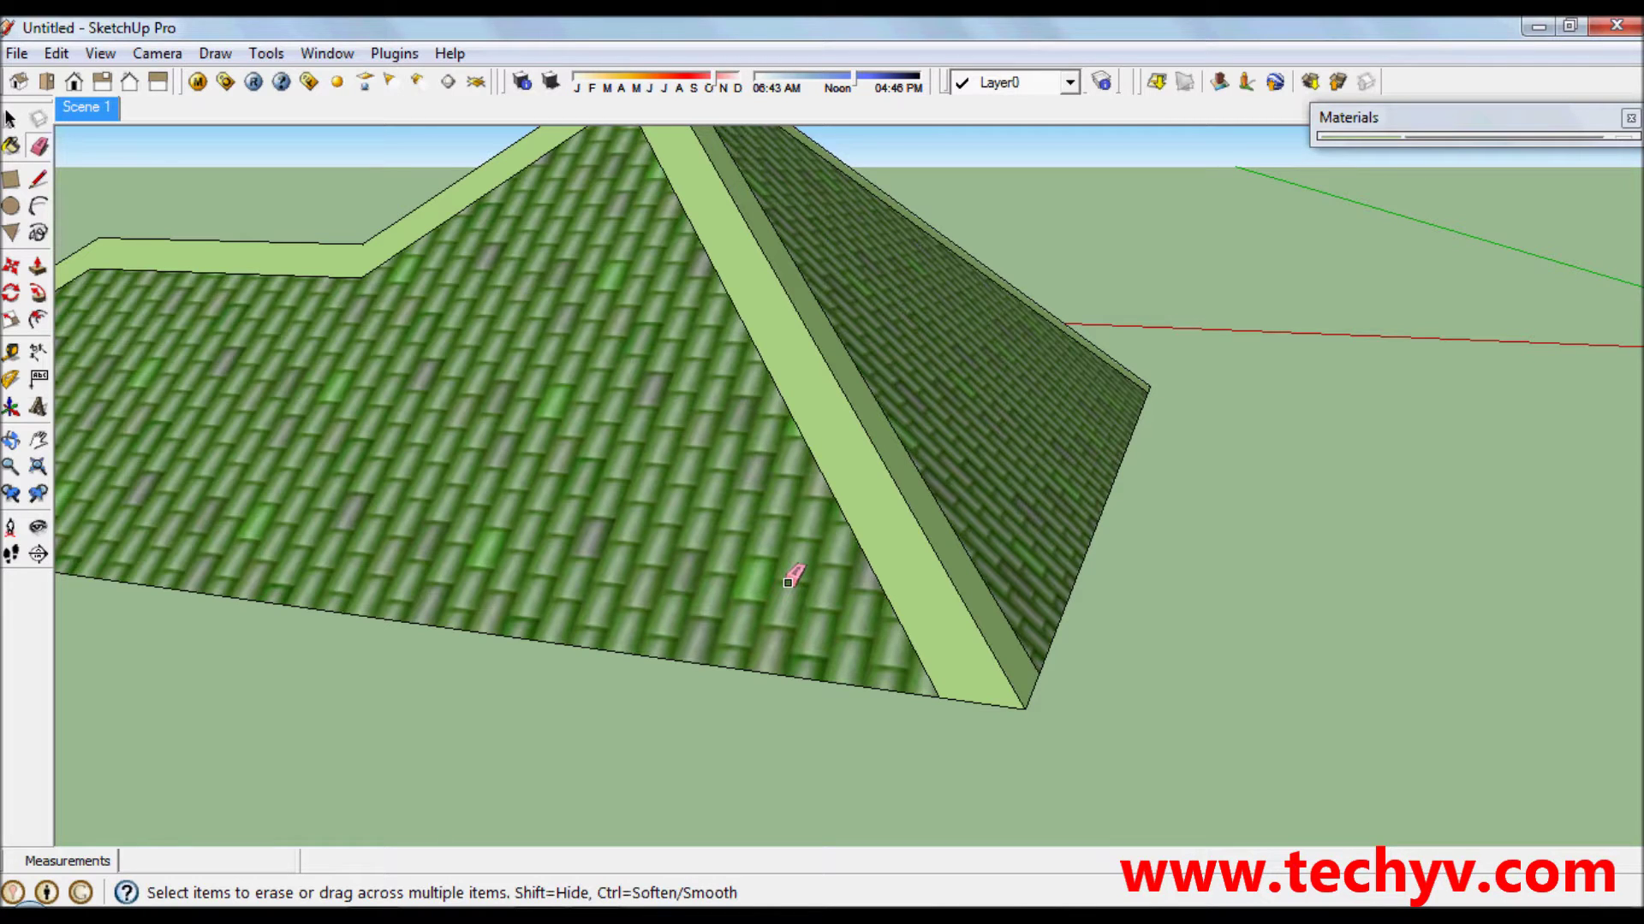
mouse_move(812, 476)
middle_down()
mouse_move(886, 509)
mouse_move(851, 542)
mouse_move(799, 525)
mouse_move(850, 506)
mouse_move(759, 531)
mouse_move(774, 522)
mouse_move(763, 473)
middle_up()
key(e)
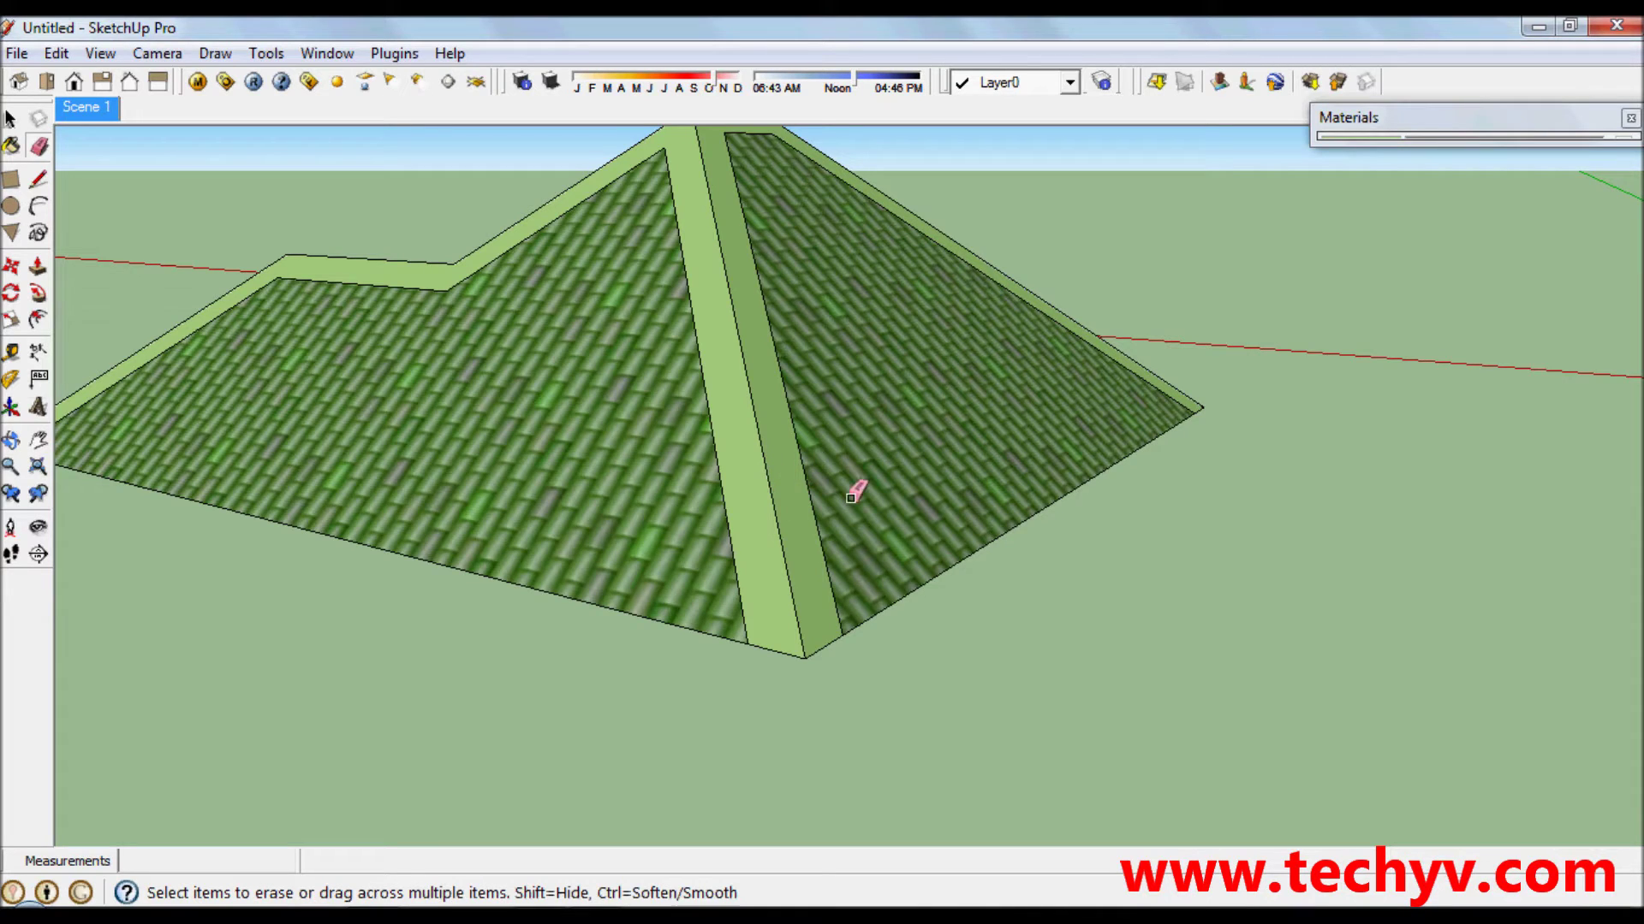
mouse_move(856, 491)
middle_down()
mouse_move(809, 494)
mouse_move(818, 479)
middle_up()
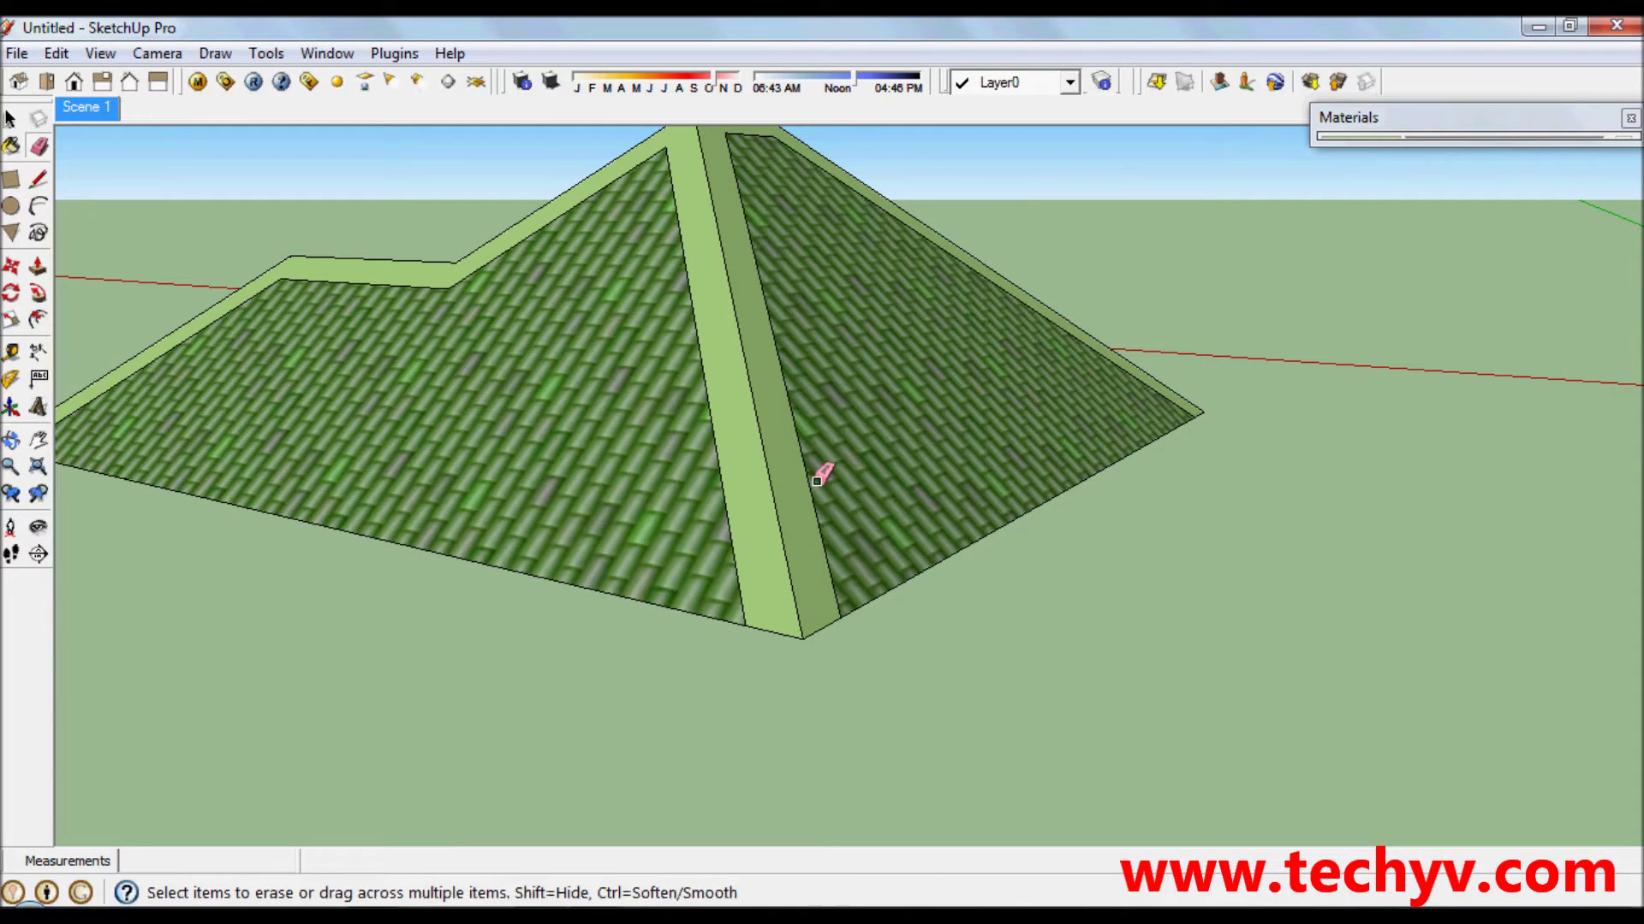
mouse_move(844, 477)
middle_down()
mouse_move(847, 539)
mouse_move(926, 561)
mouse_move(983, 605)
middle_up()
scroll(983, 606, up, 3)
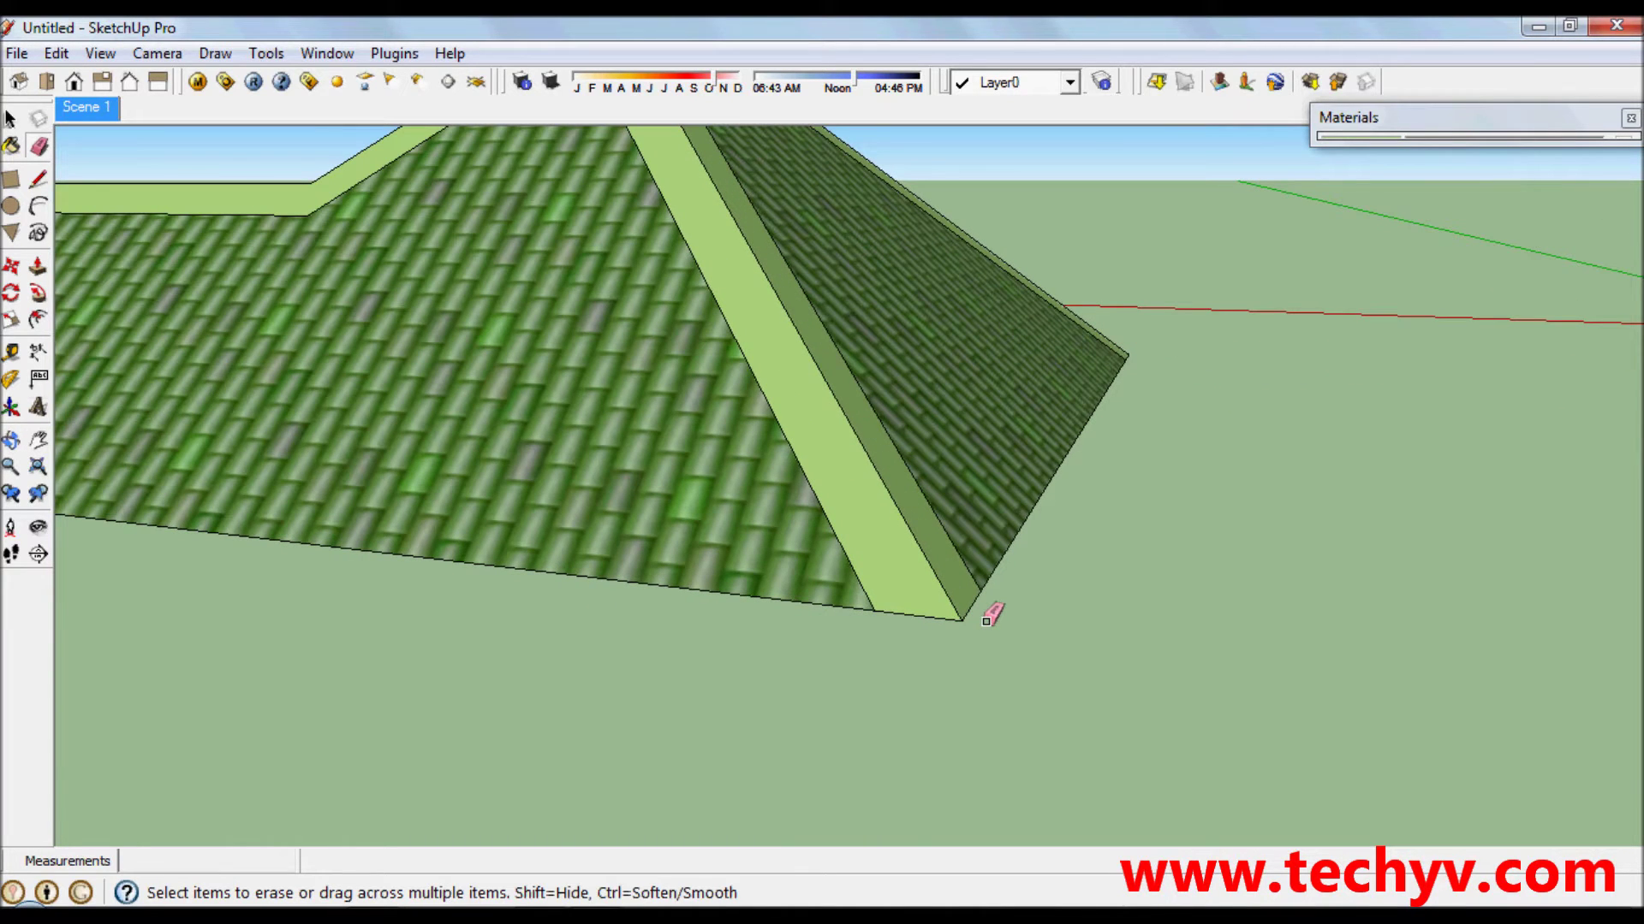
key(l)
click(960, 620)
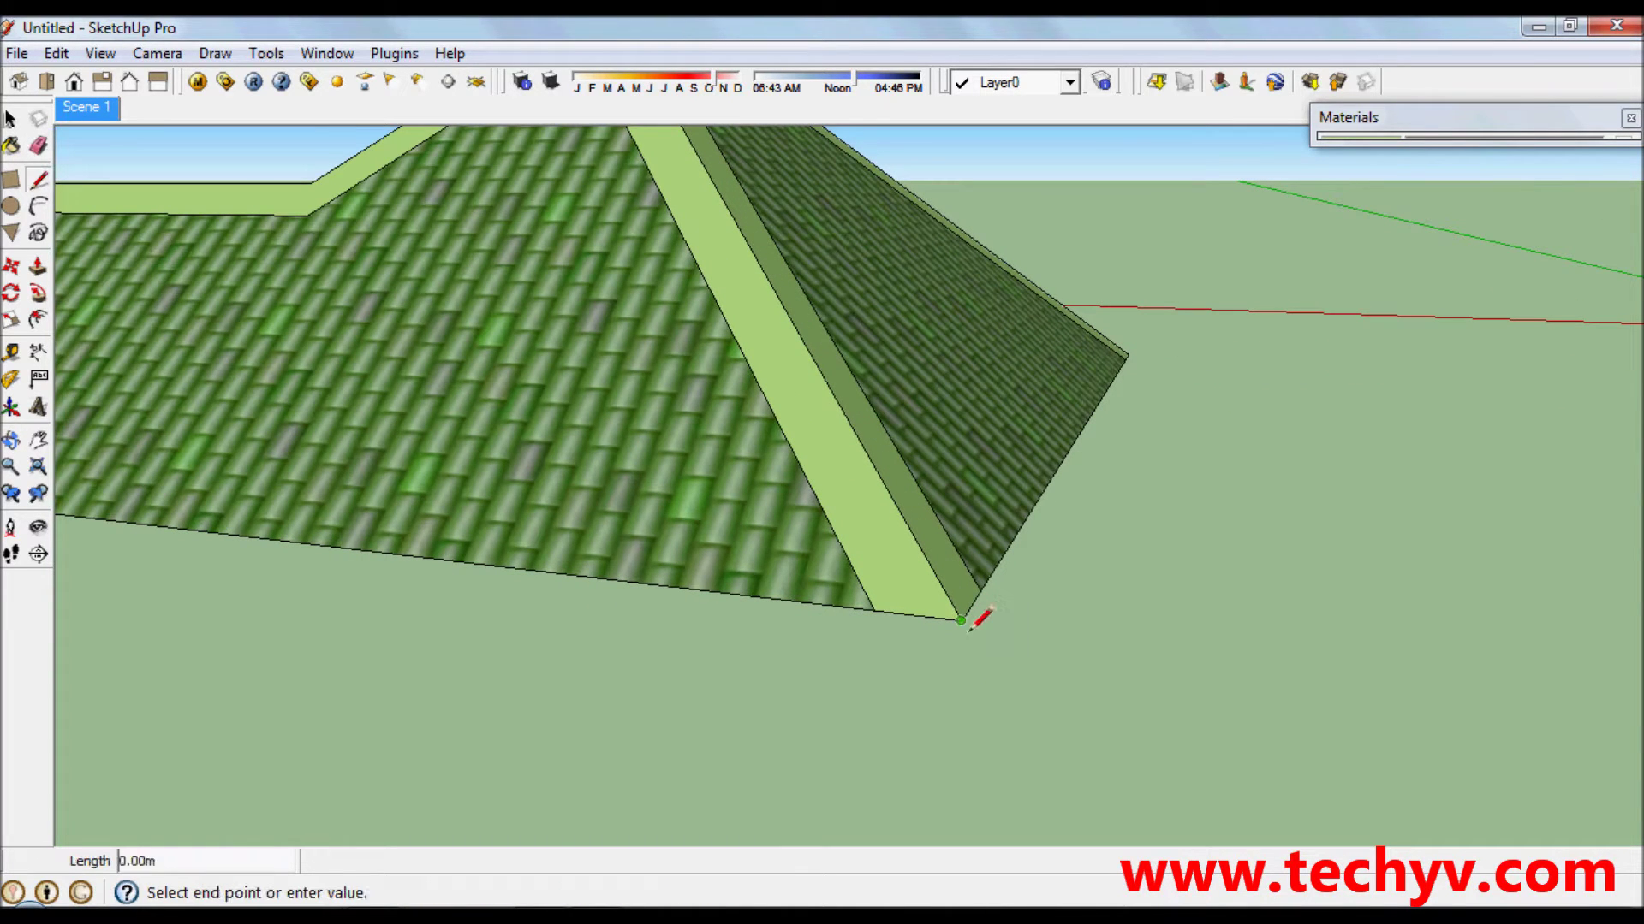
click(959, 719)
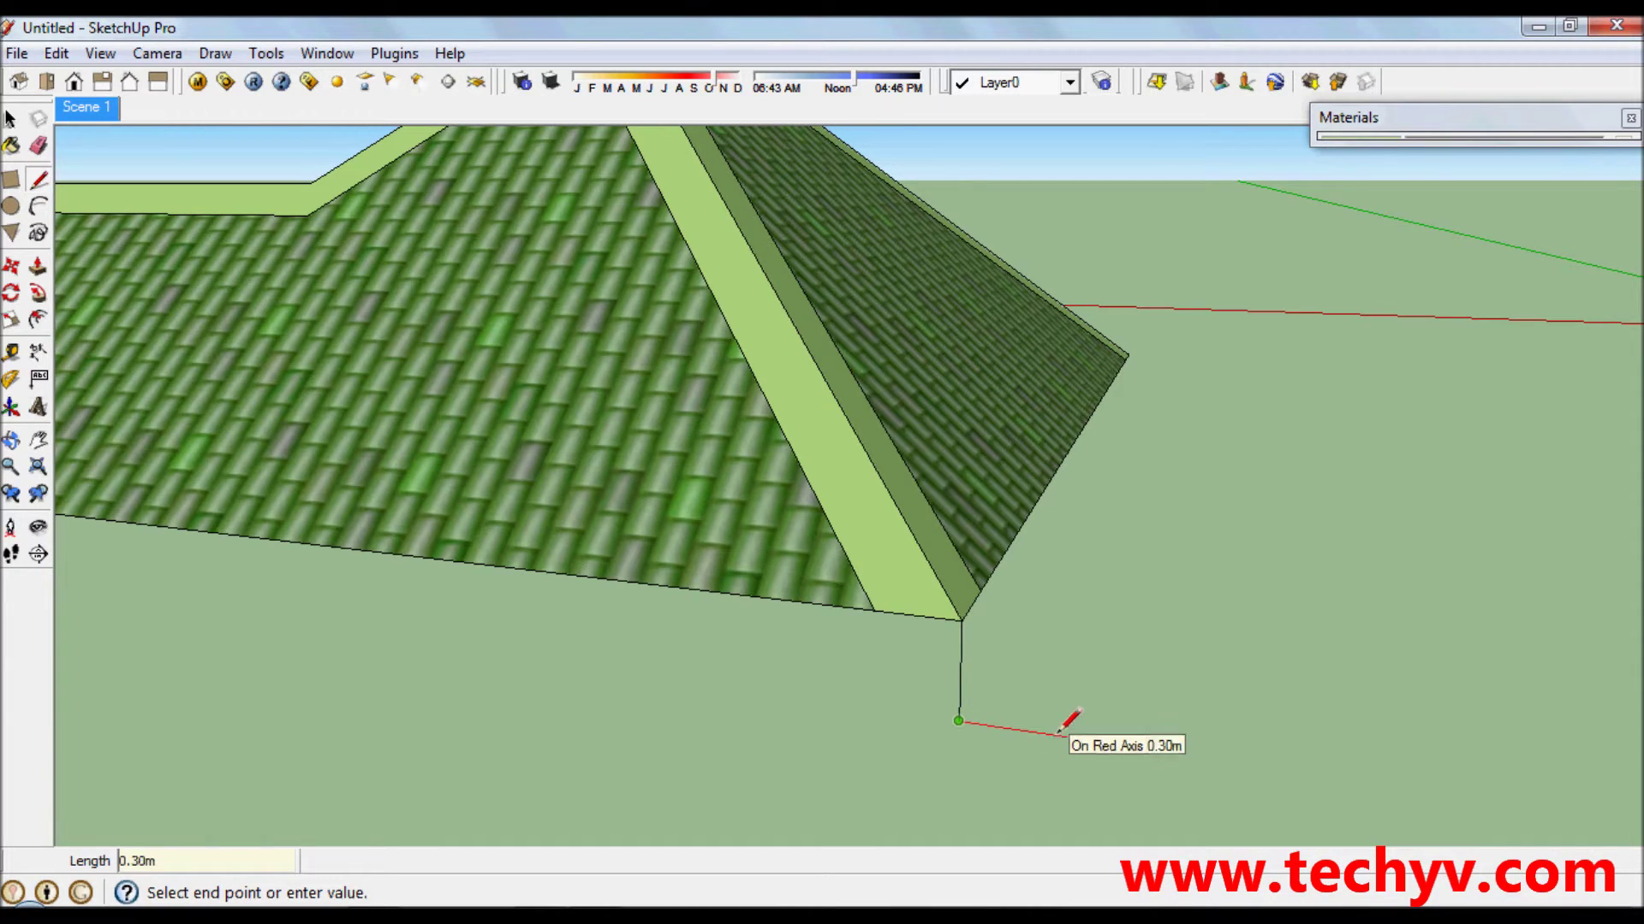
text(0.2)
key(Return)
click(1037, 592)
click(962, 620)
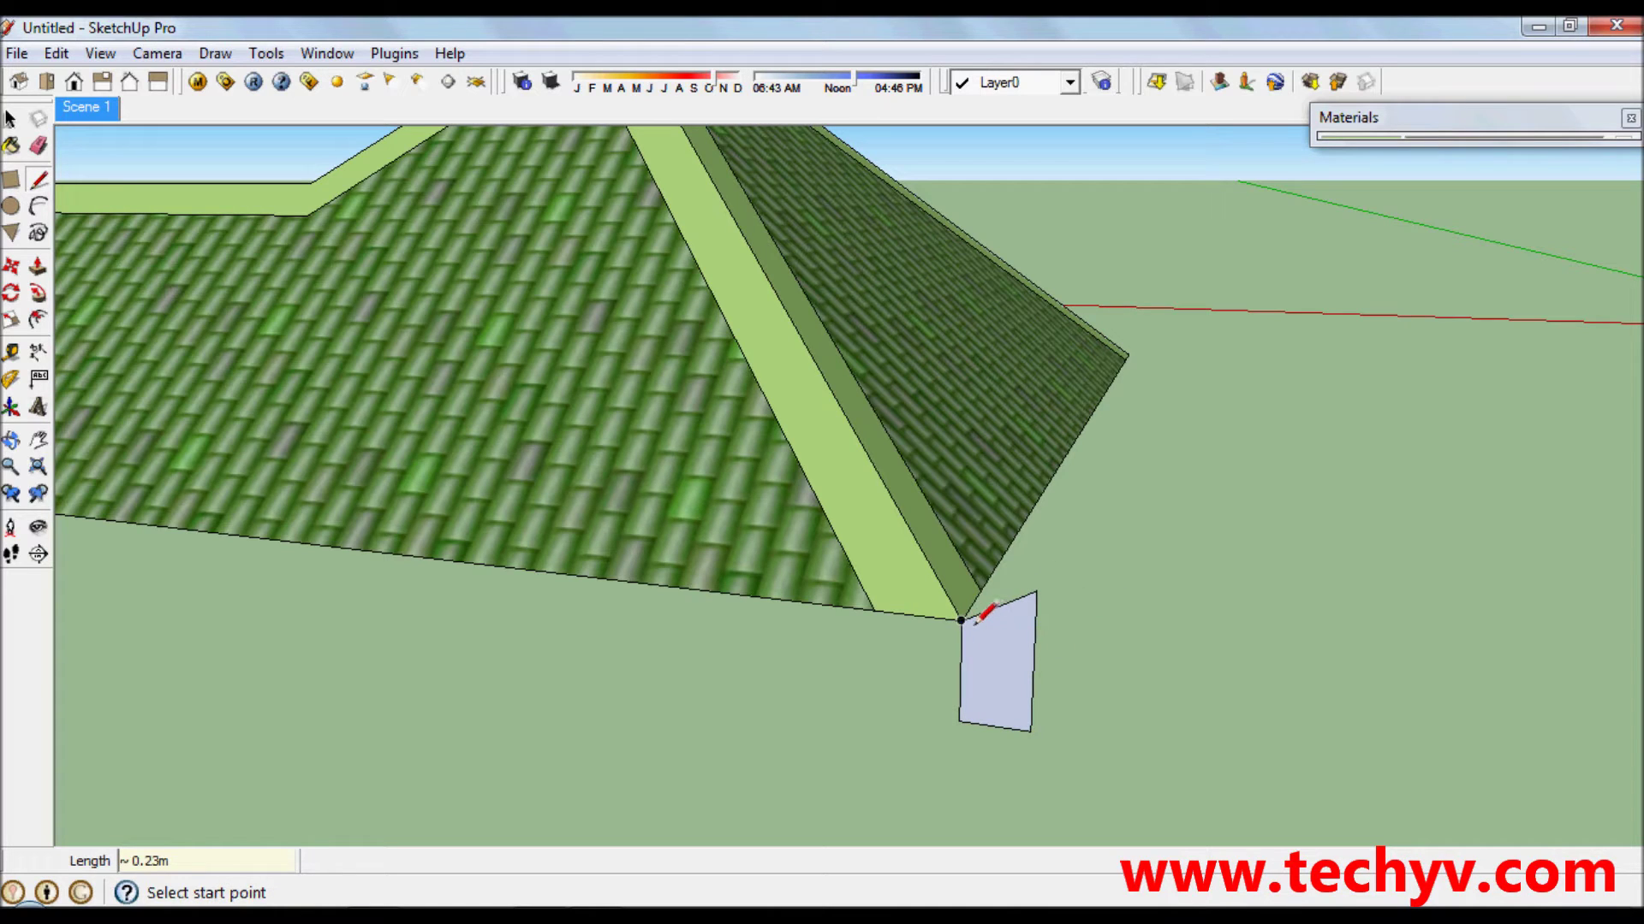
Draw stepped notch lines into the face's upper-right corner.
click(962, 621)
key(Escape)
key(e)
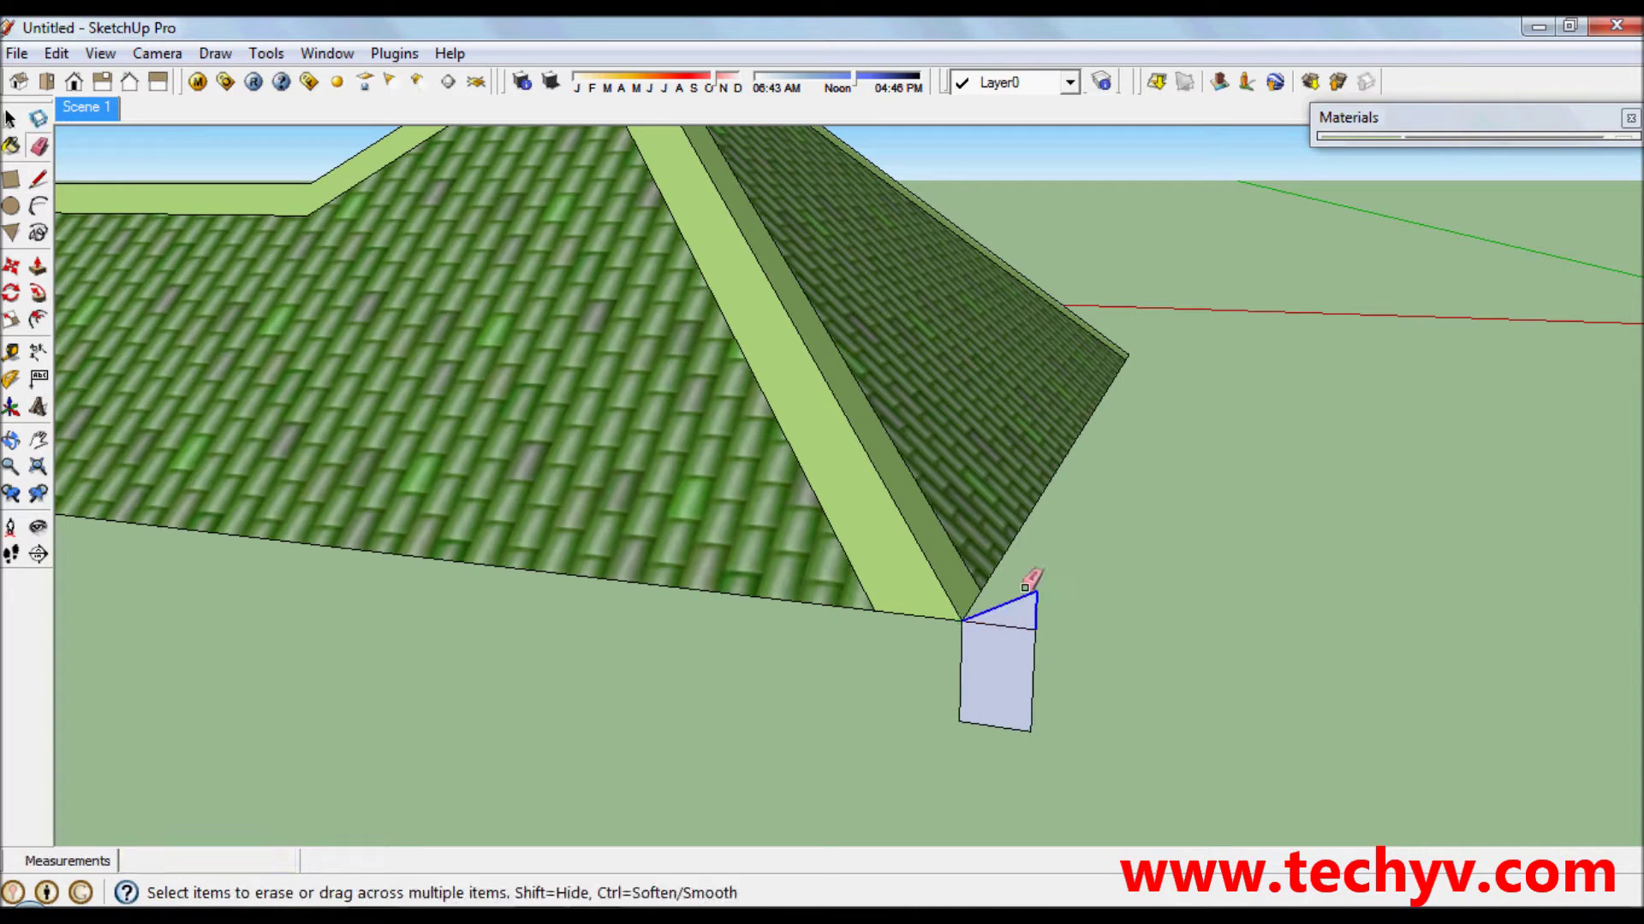
mouse_move(1028, 708)
middle_down()
mouse_move(1084, 627)
mouse_move(1045, 623)
mouse_move(1051, 597)
middle_up()
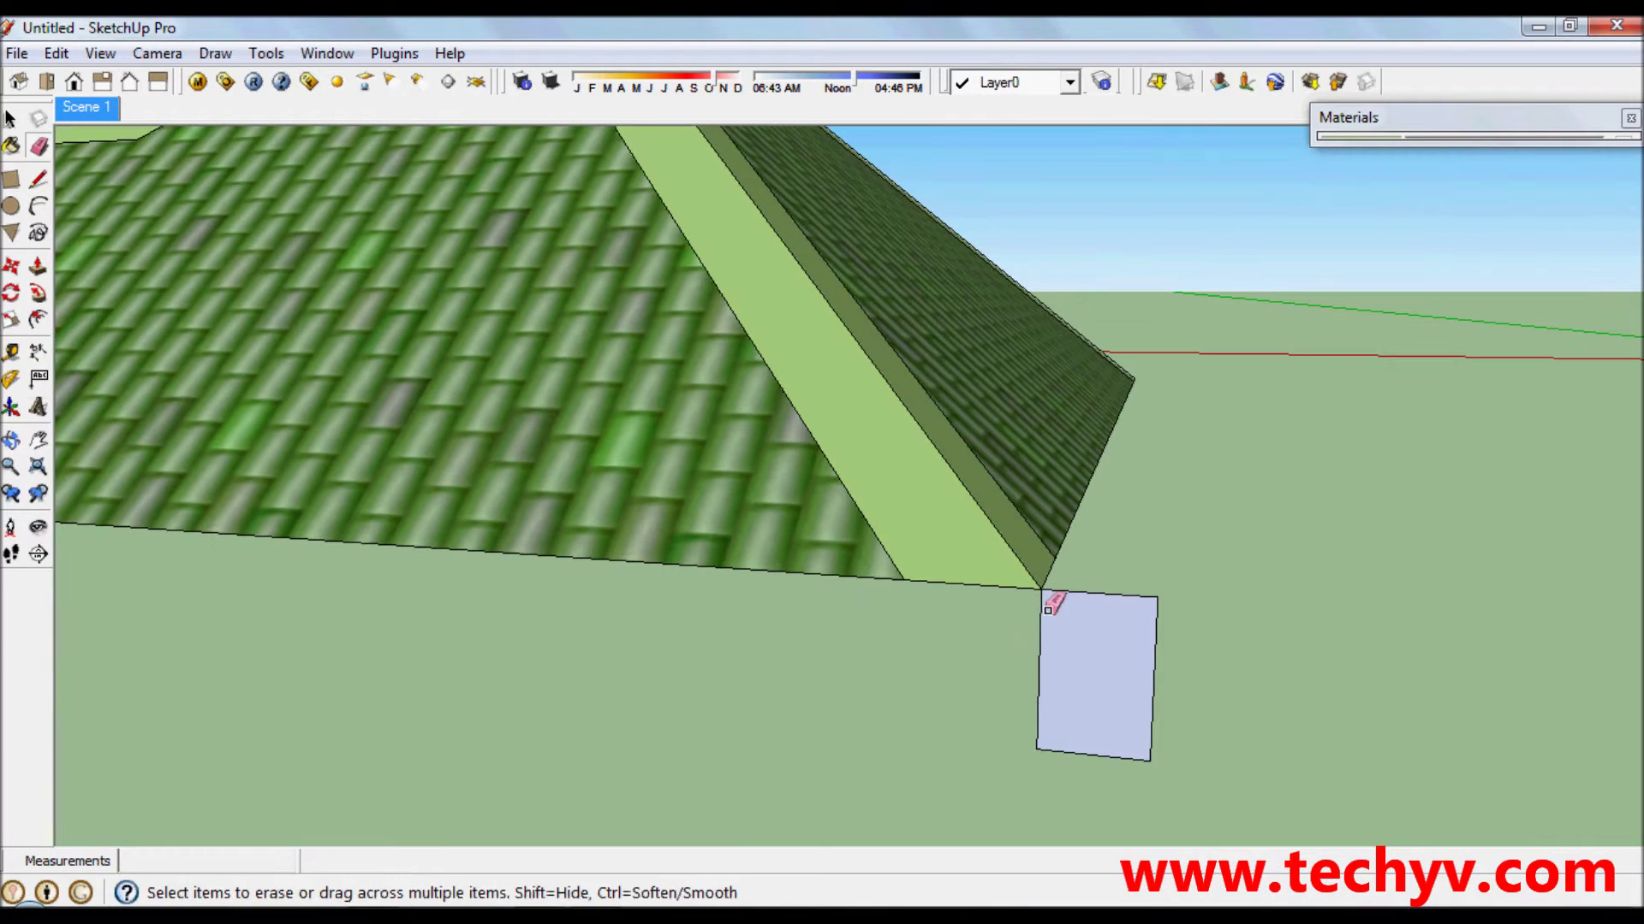
key(l)
click(1155, 599)
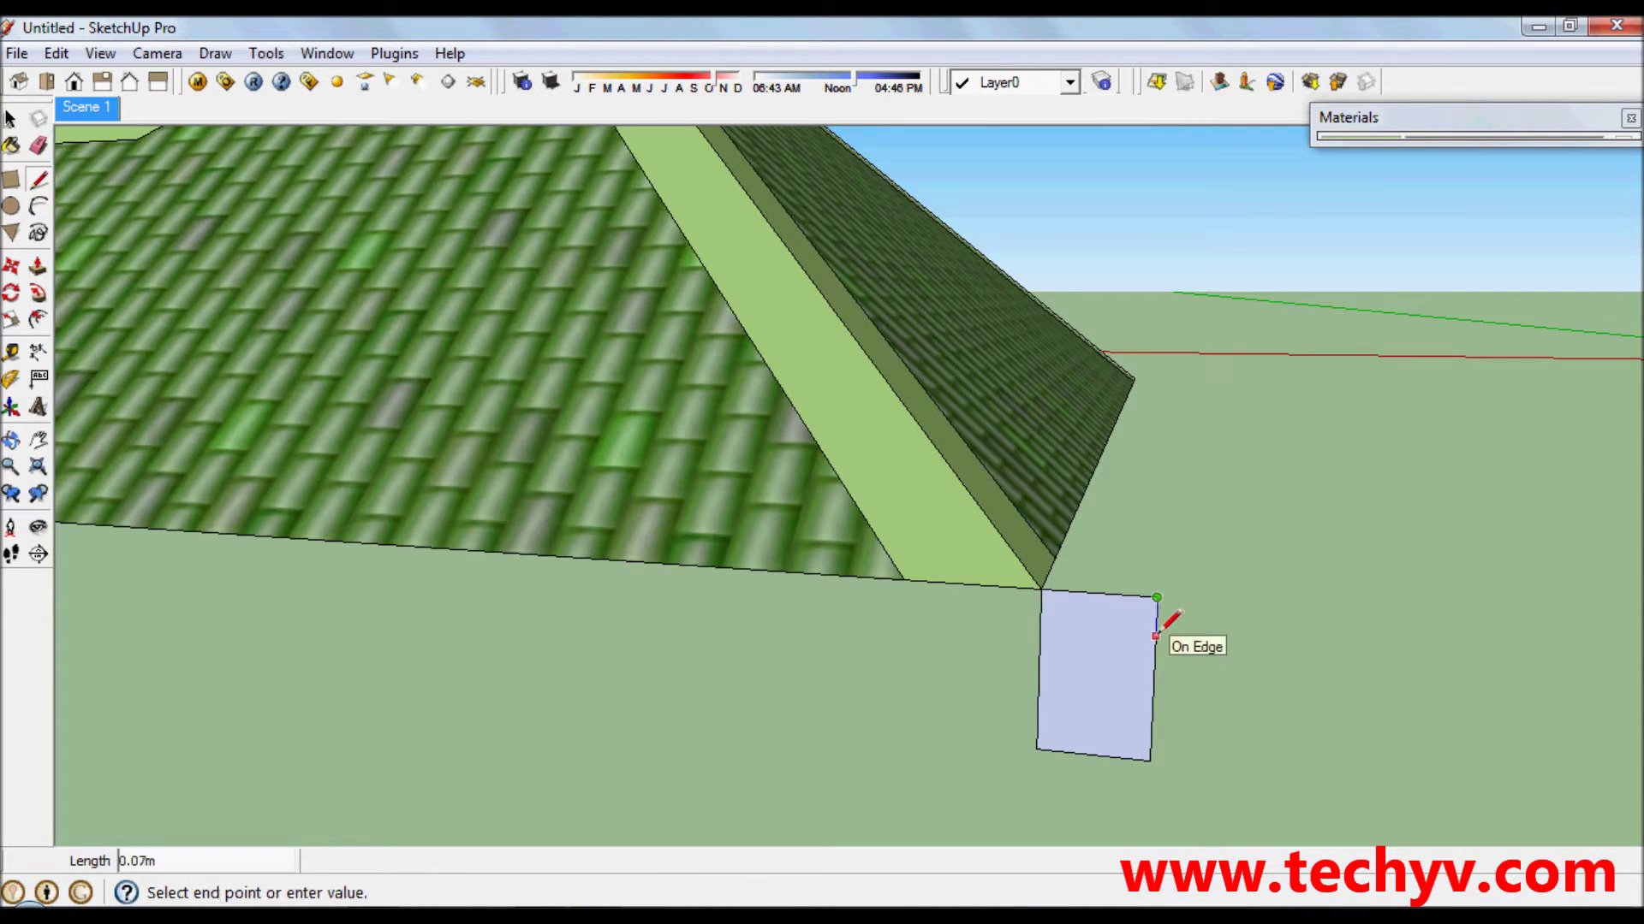
click(1156, 636)
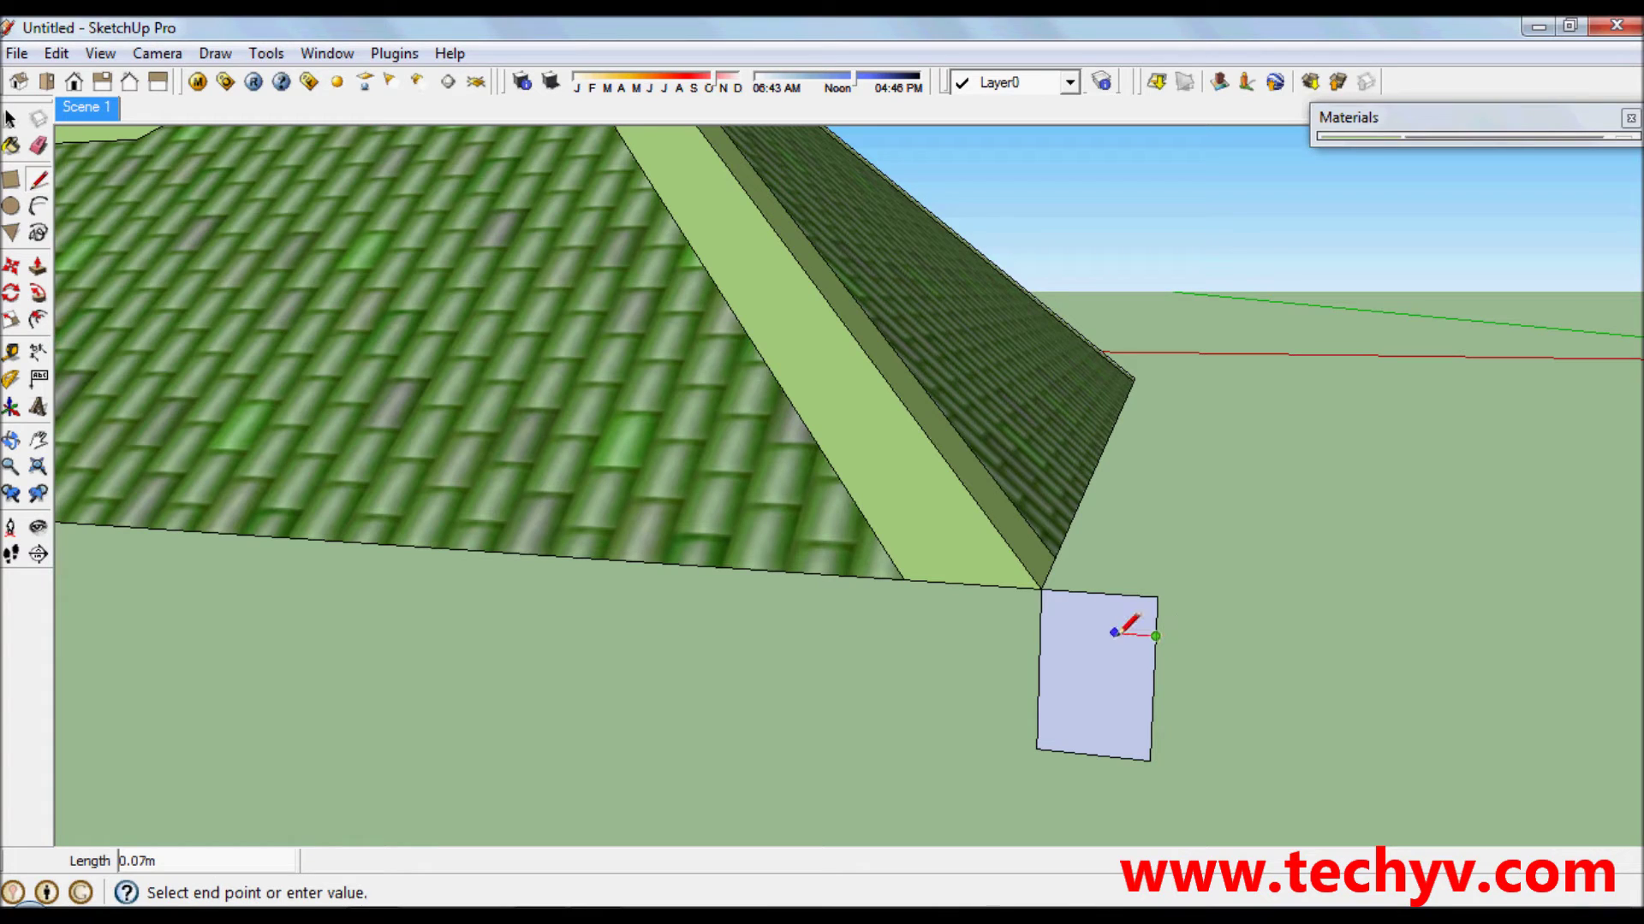
click(1121, 634)
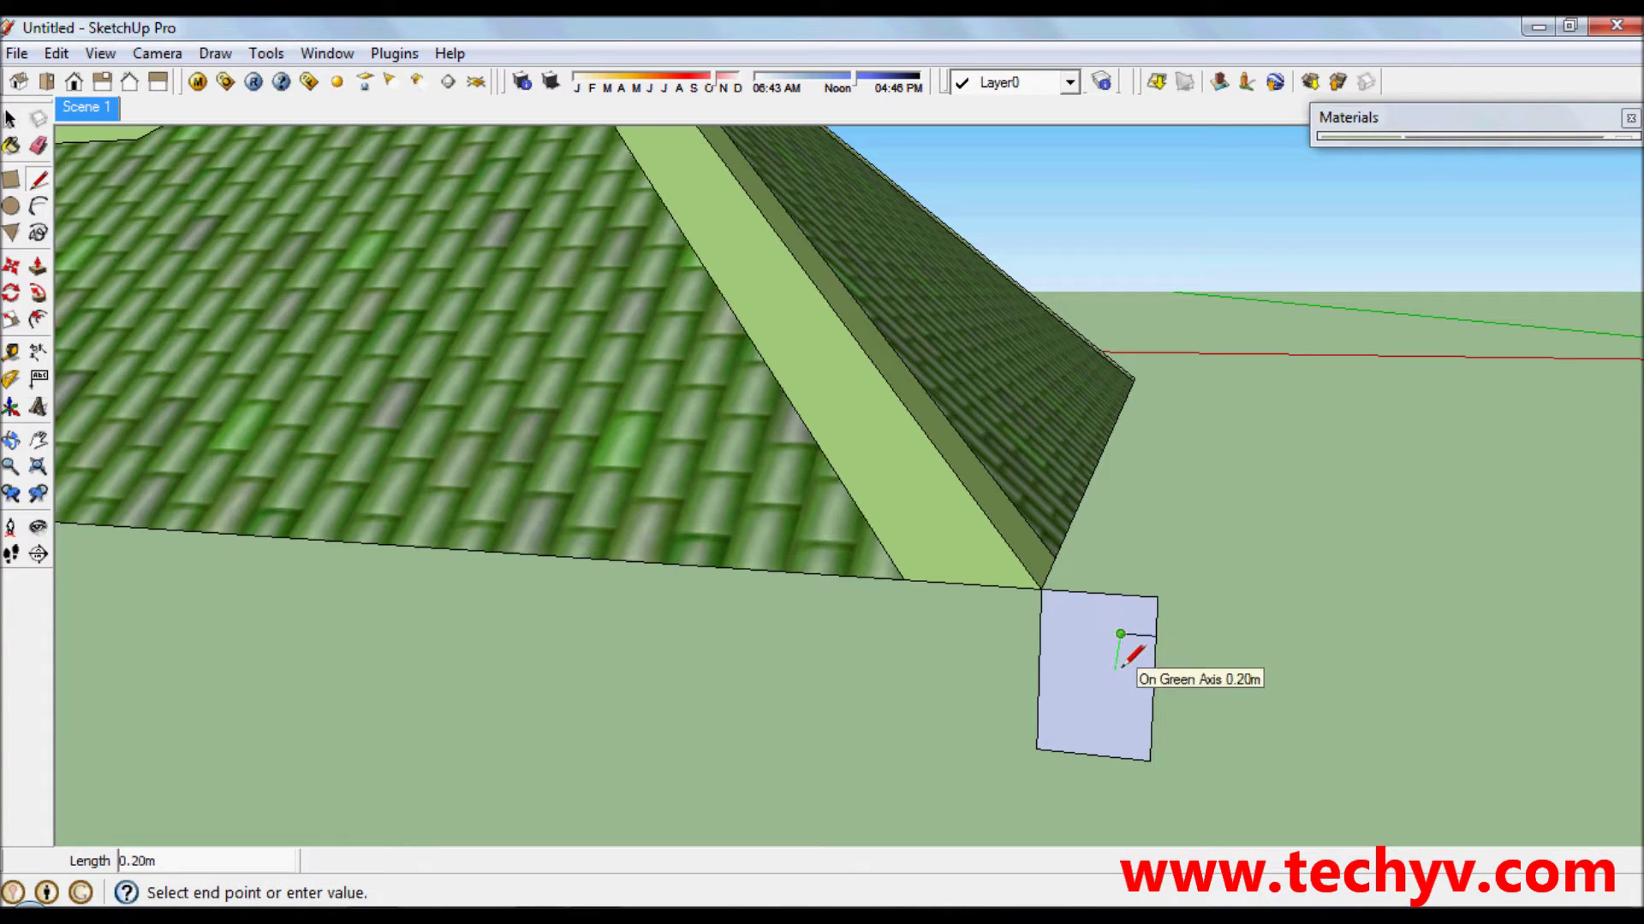
scroll(1118, 659, up, 1)
click(1121, 668)
key(Escape)
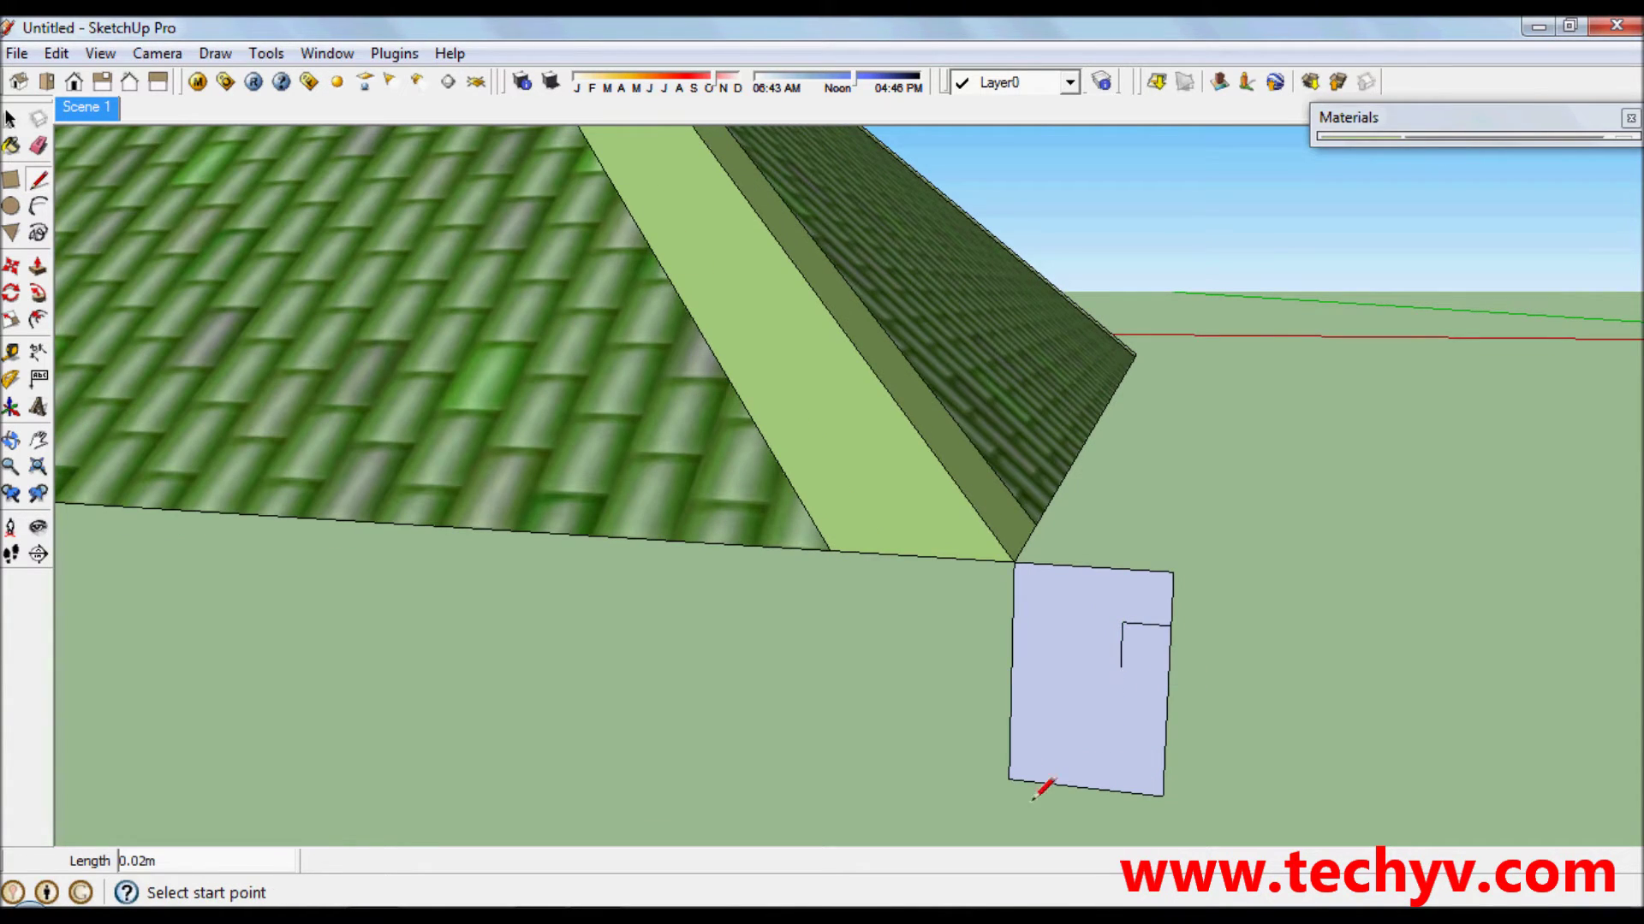
Add a short notch at the bottom edge and an arc curving up to the upper notch.
click(1041, 786)
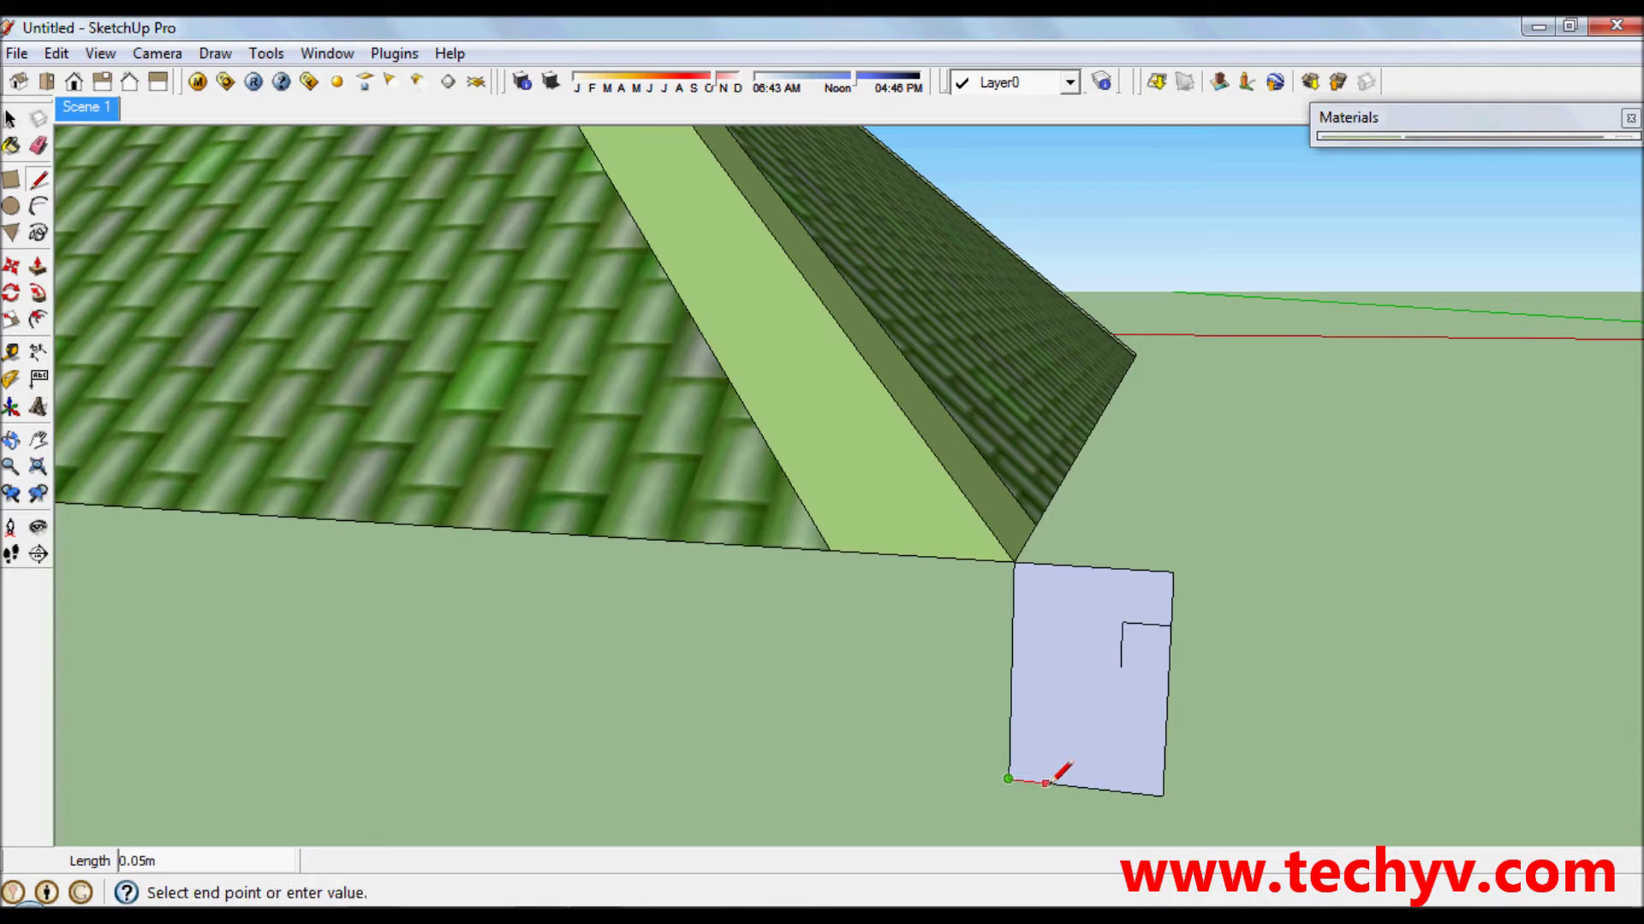
key(Escape)
click(1045, 783)
click(1046, 750)
key(space)
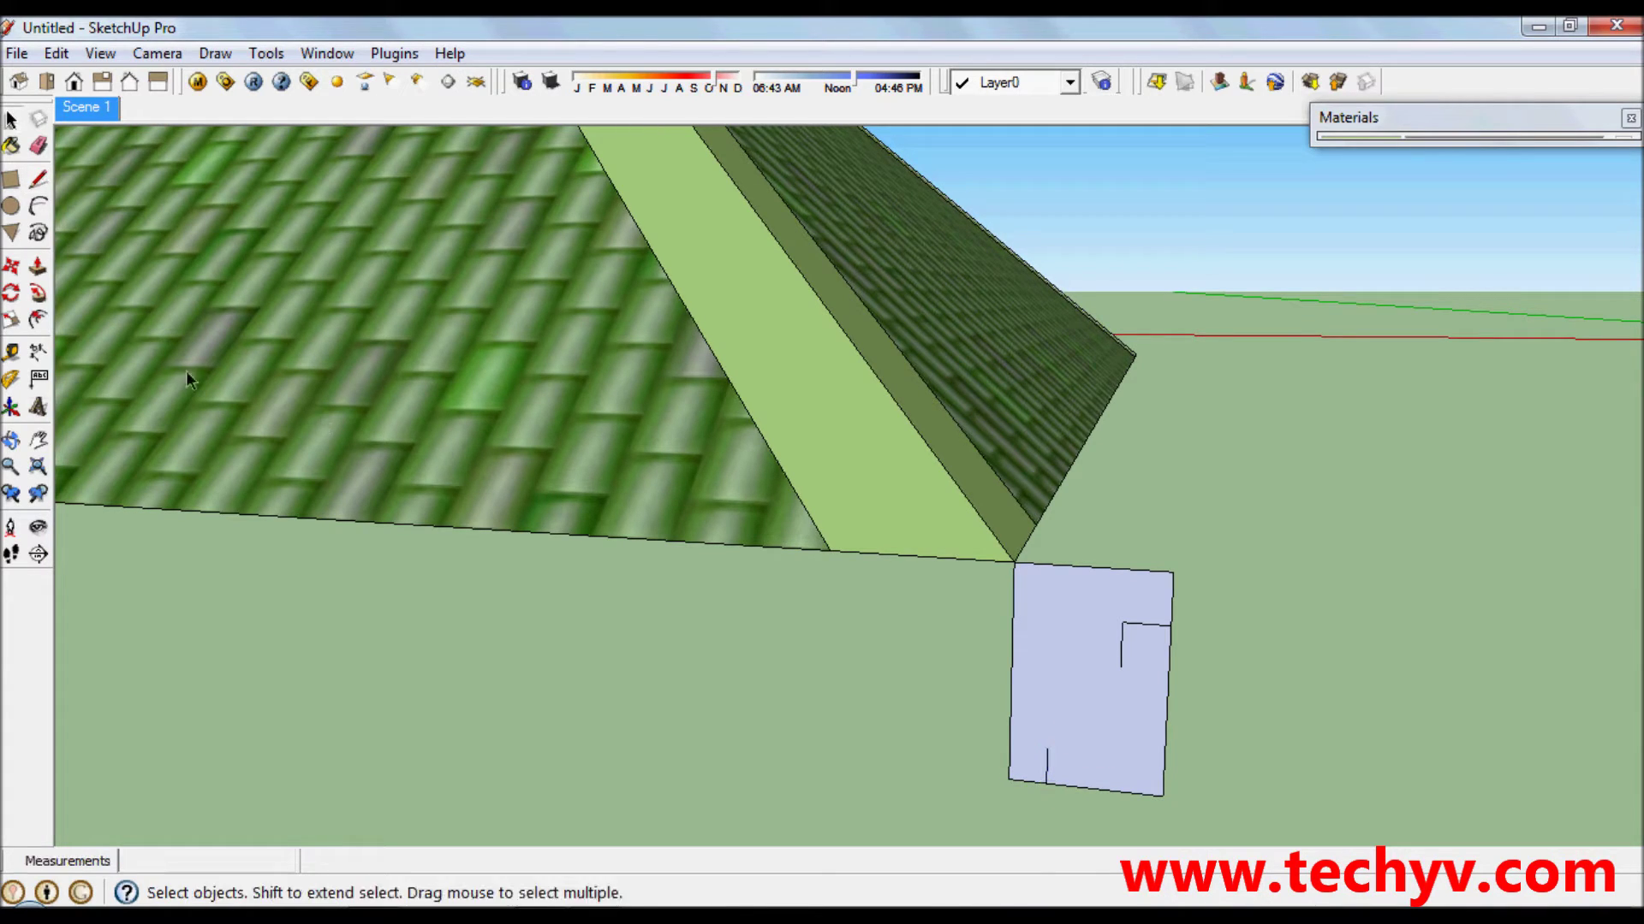
click(40, 206)
click(1046, 747)
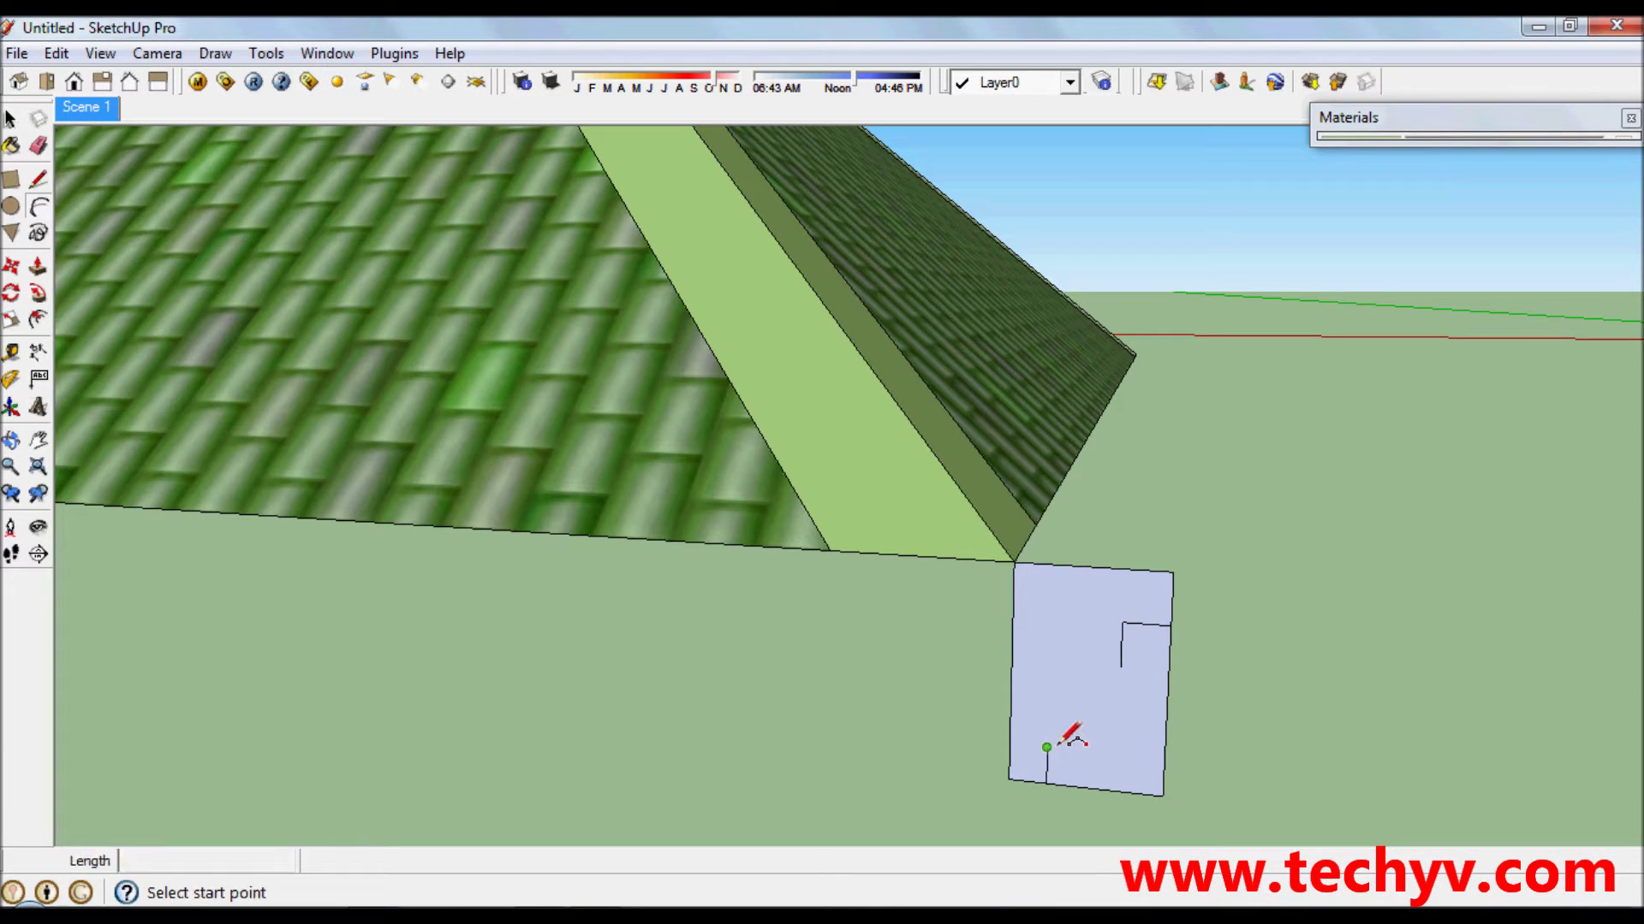
click(1120, 666)
click(1117, 704)
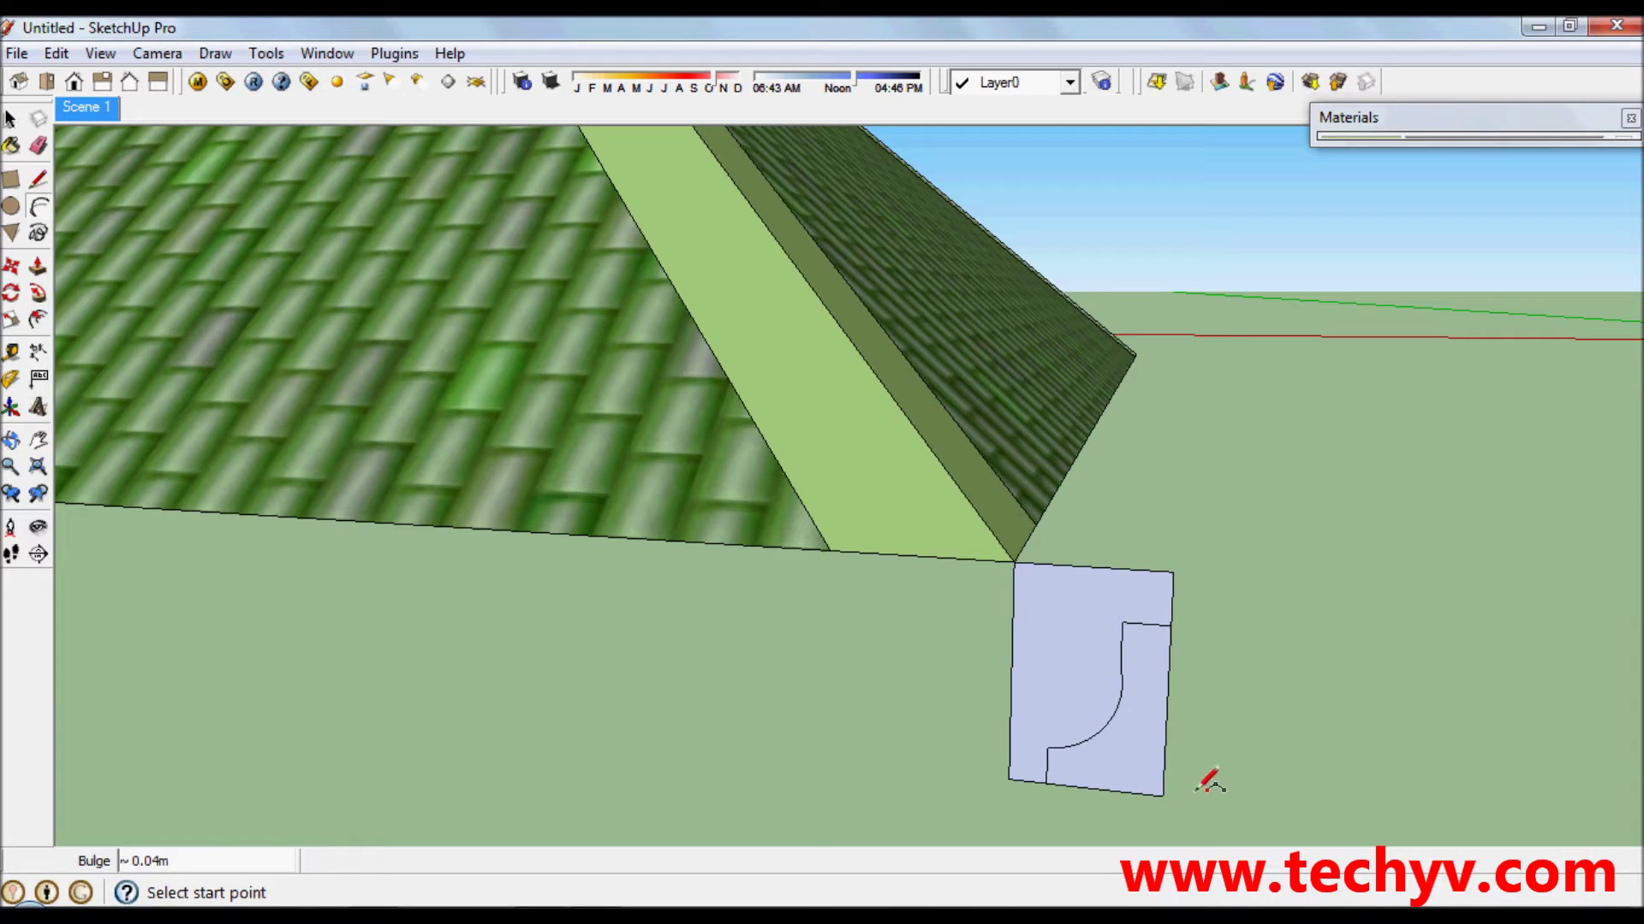
Erase the leftover rectangle edges, leaving only the curved molding profile face.
key(e)
drag(1126, 792, 1190, 759)
key(space)
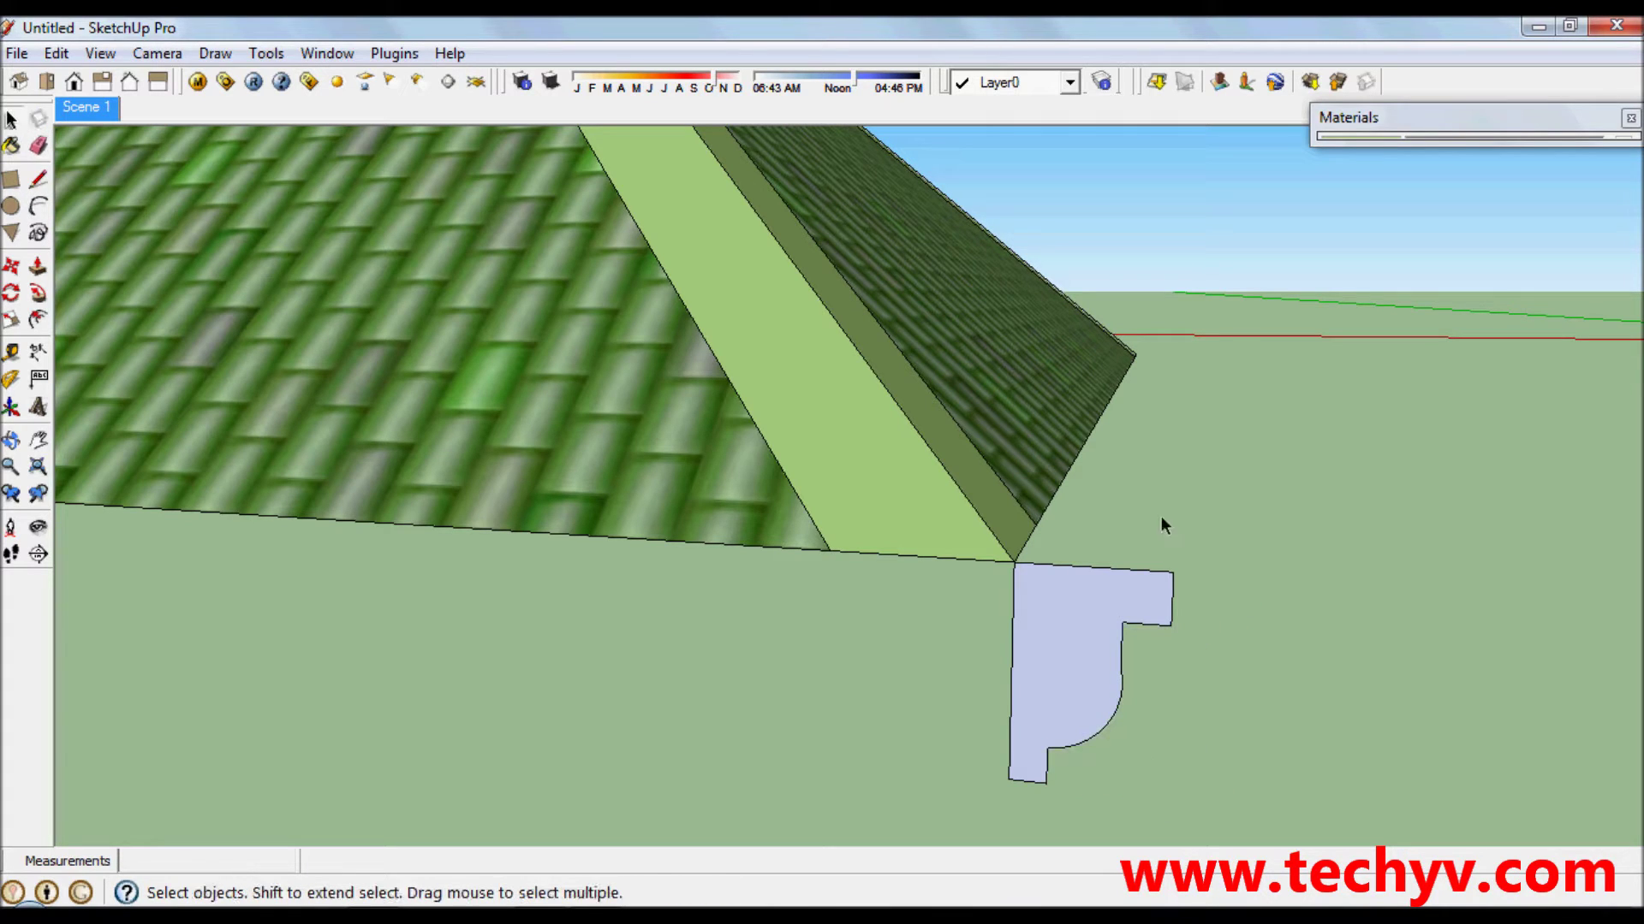
middle_drag(1161, 516, 1213, 553)
Paint the profile face with the light green Color_F08 from the Materials panel.
click(1412, 118)
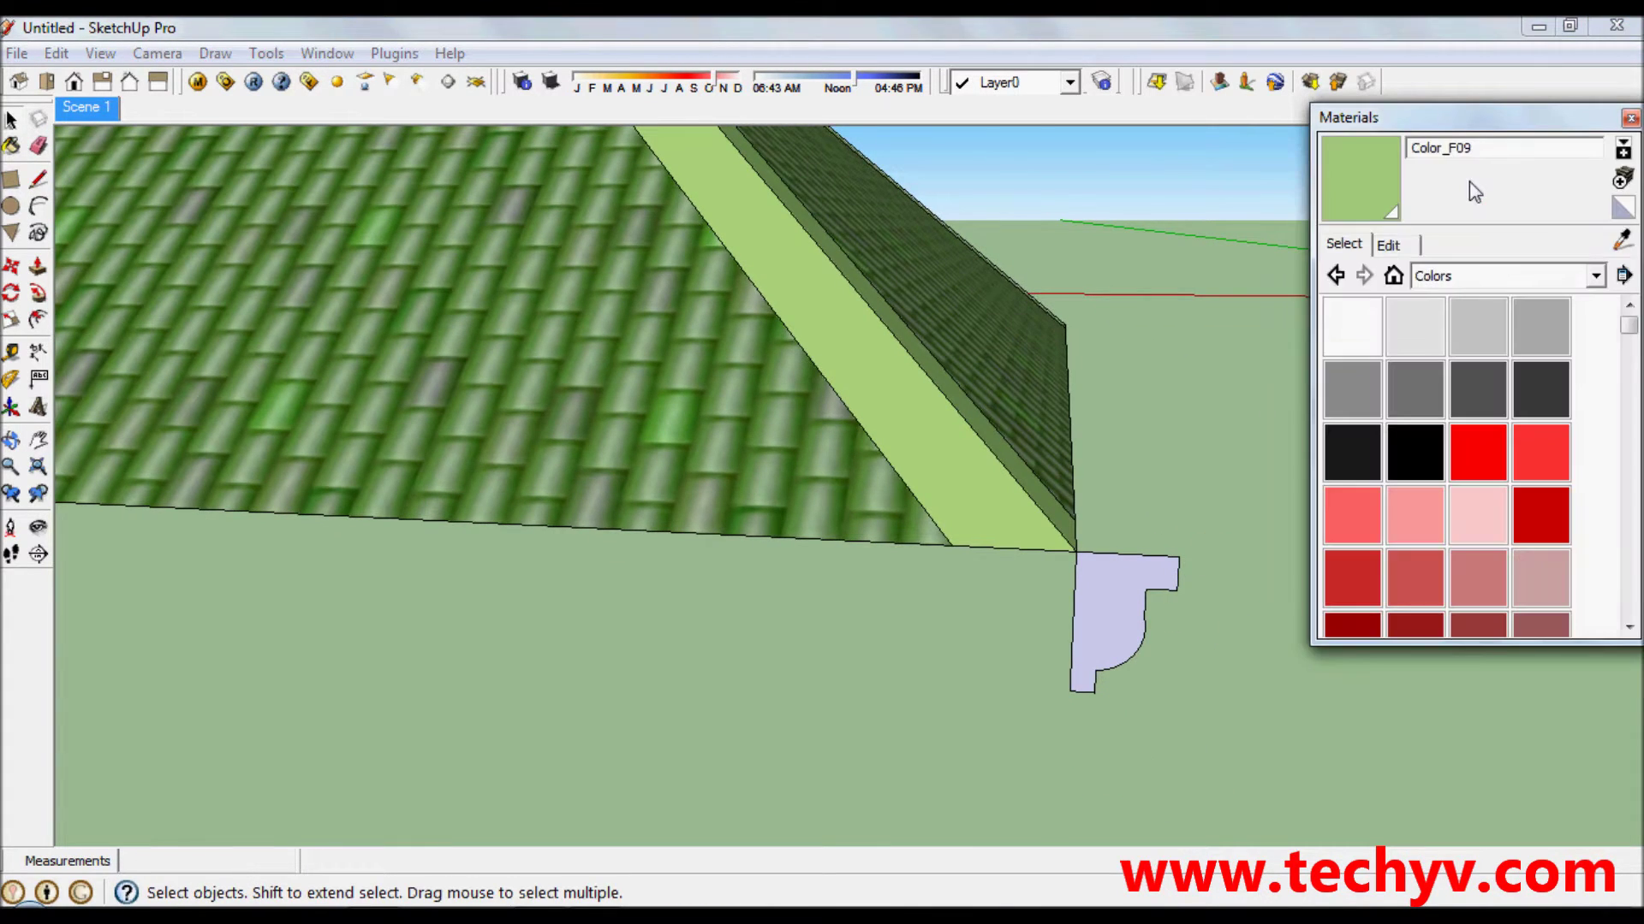
drag(1630, 330, 1631, 459)
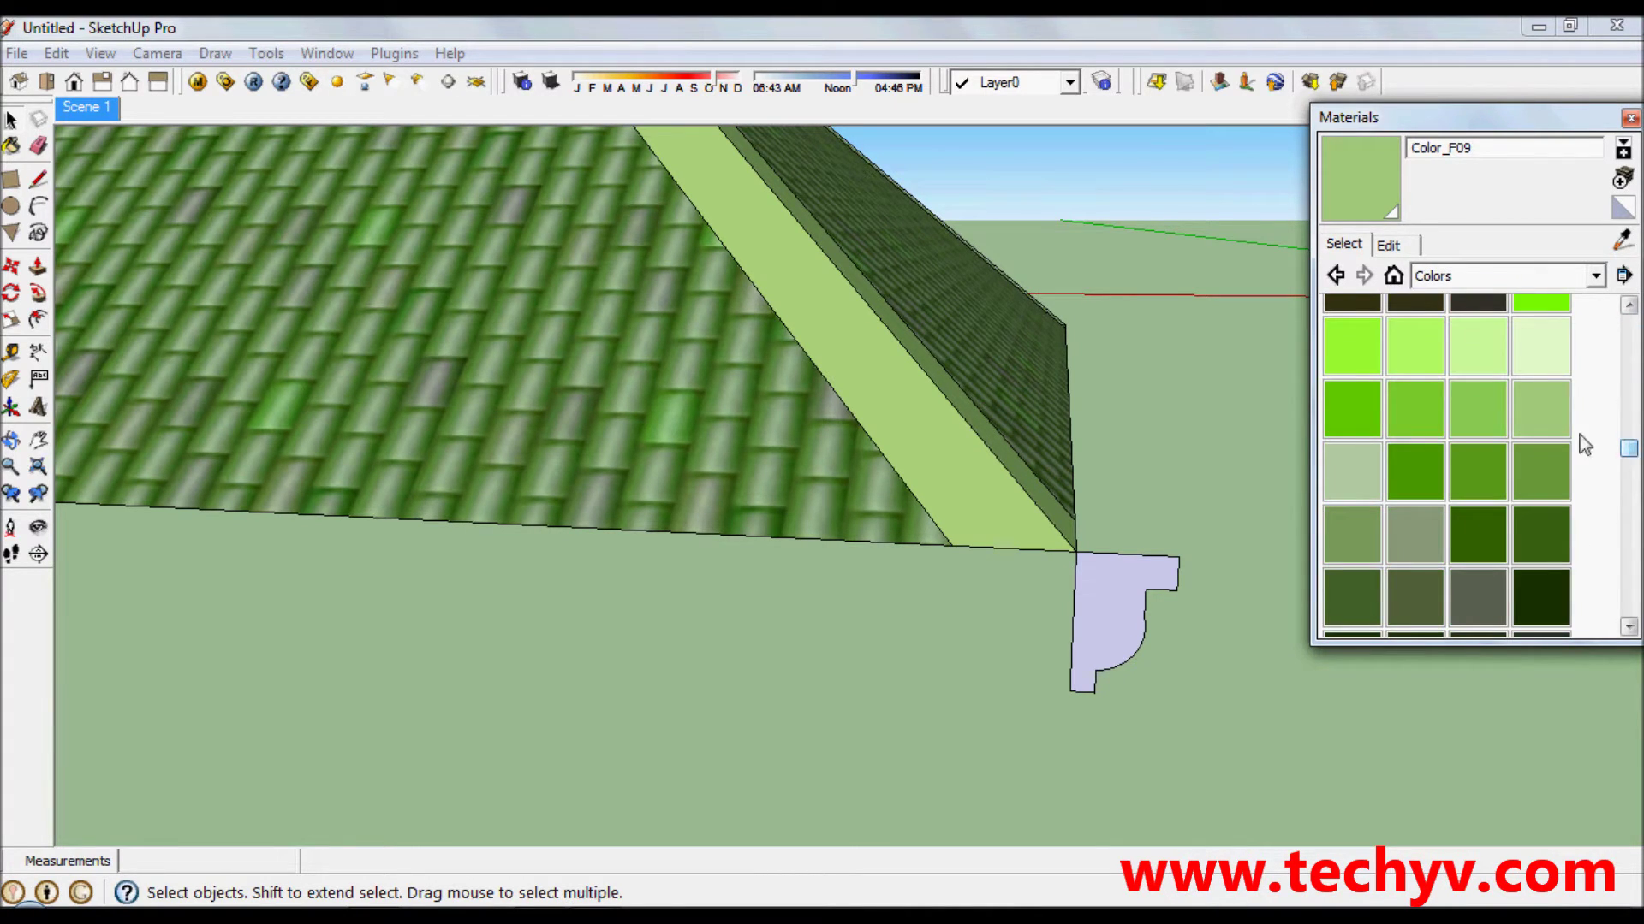
click(1478, 408)
click(1119, 575)
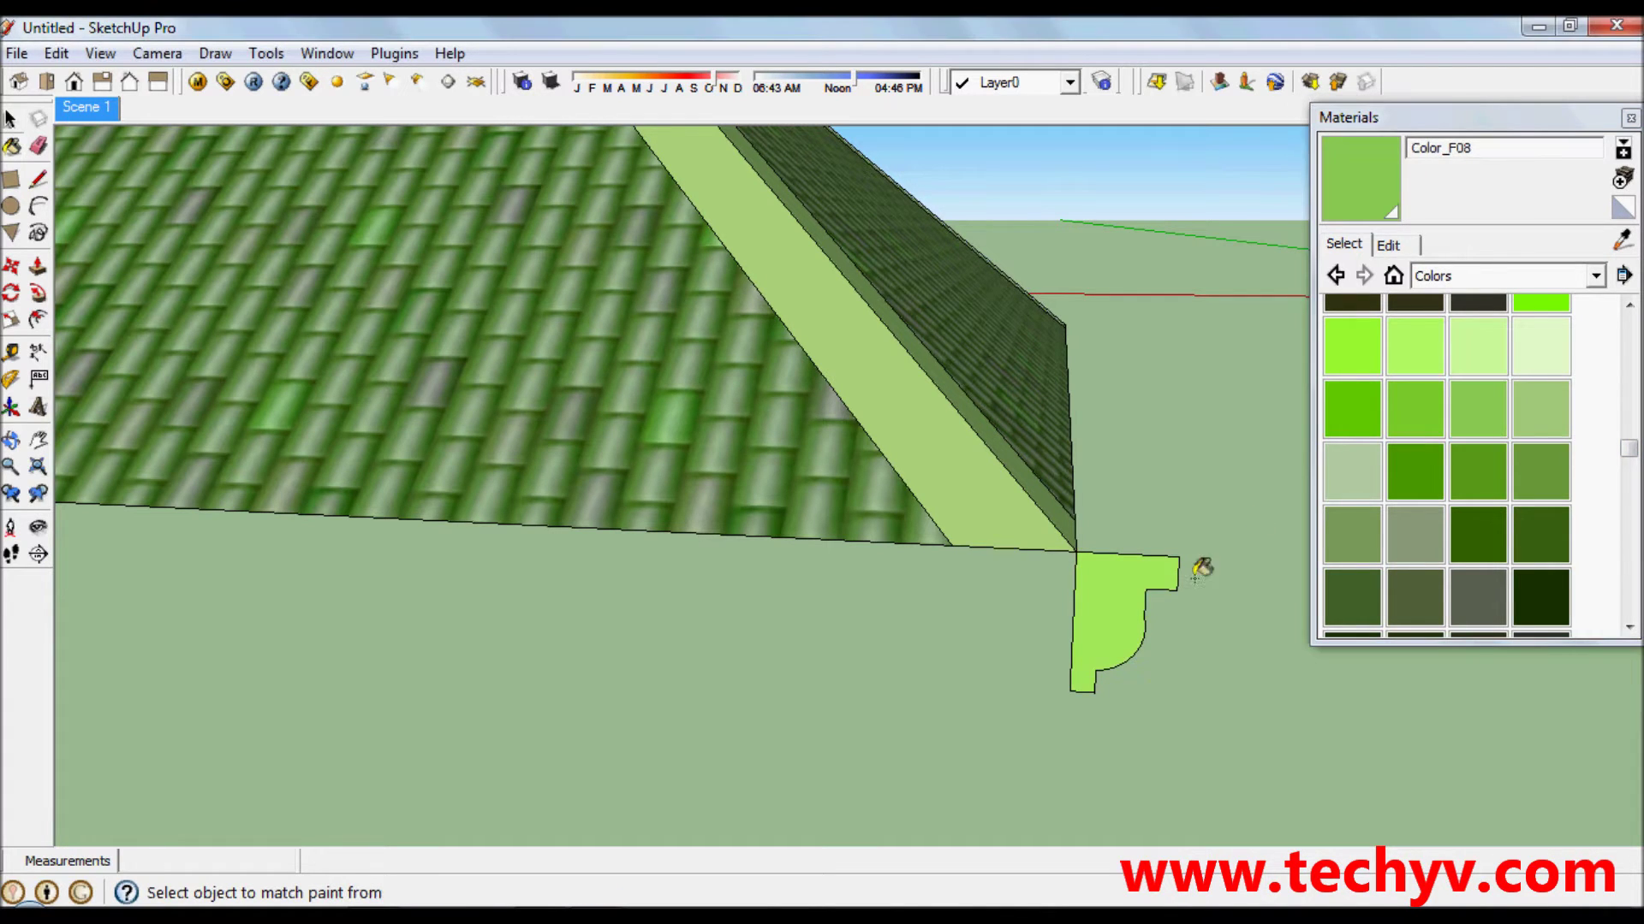
click(1498, 117)
middle_drag(1058, 531, 899, 542)
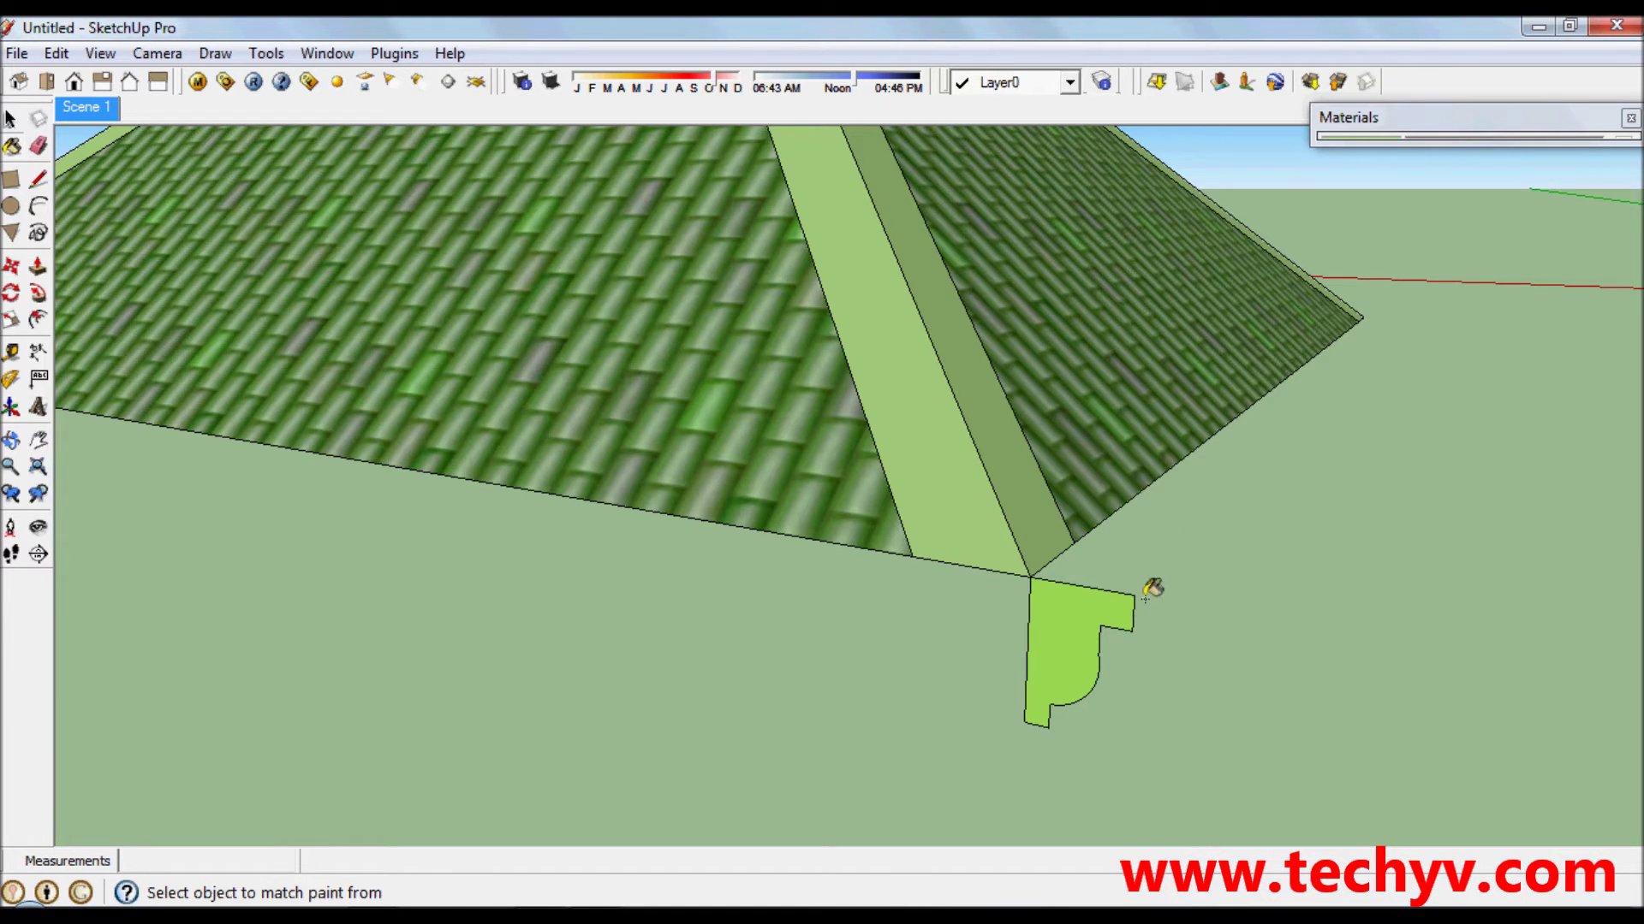
mouse_move(1154, 597)
middle_down()
mouse_move(1164, 610)
mouse_move(991, 617)
middle_up()
scroll(1039, 579, down, 2)
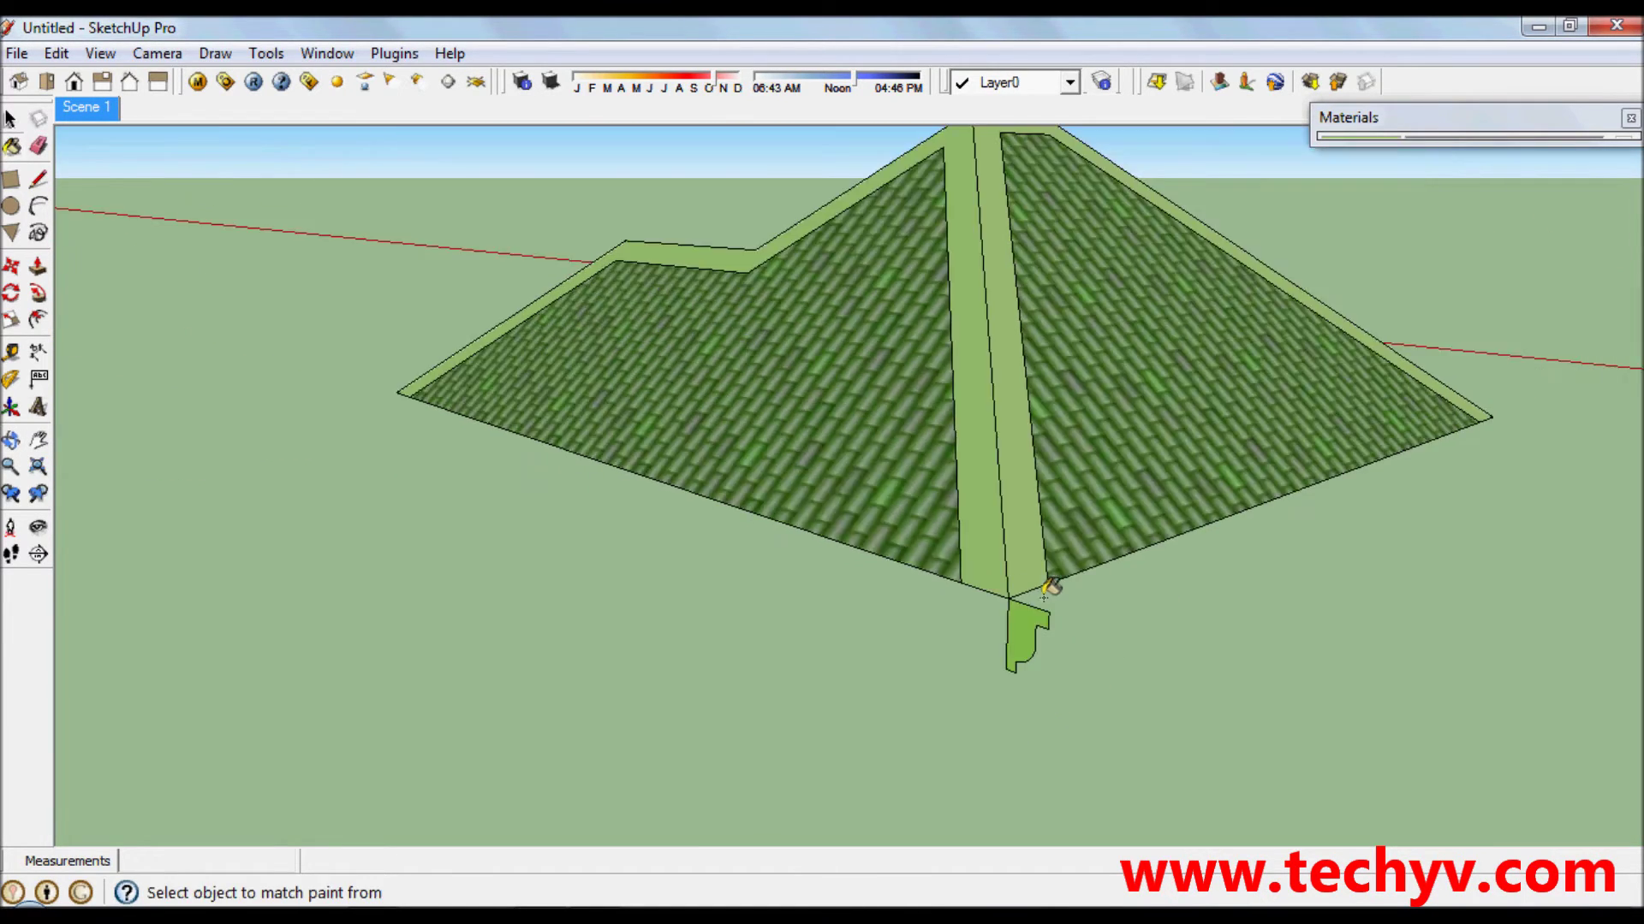
scroll(967, 533, up, 3)
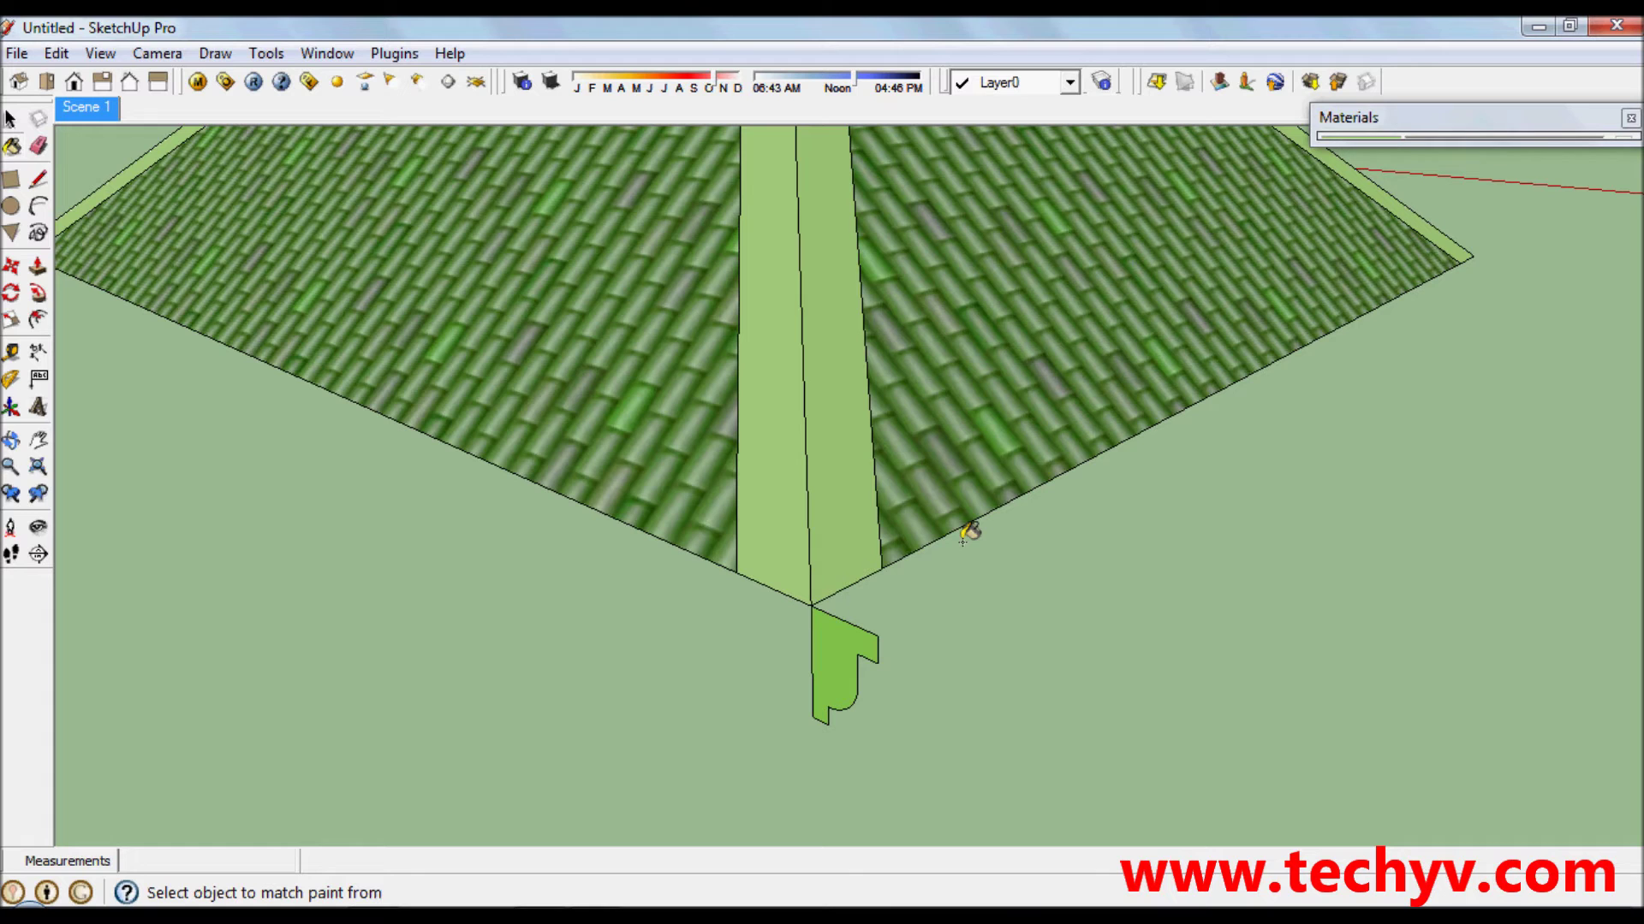
scroll(1070, 485, down, 3)
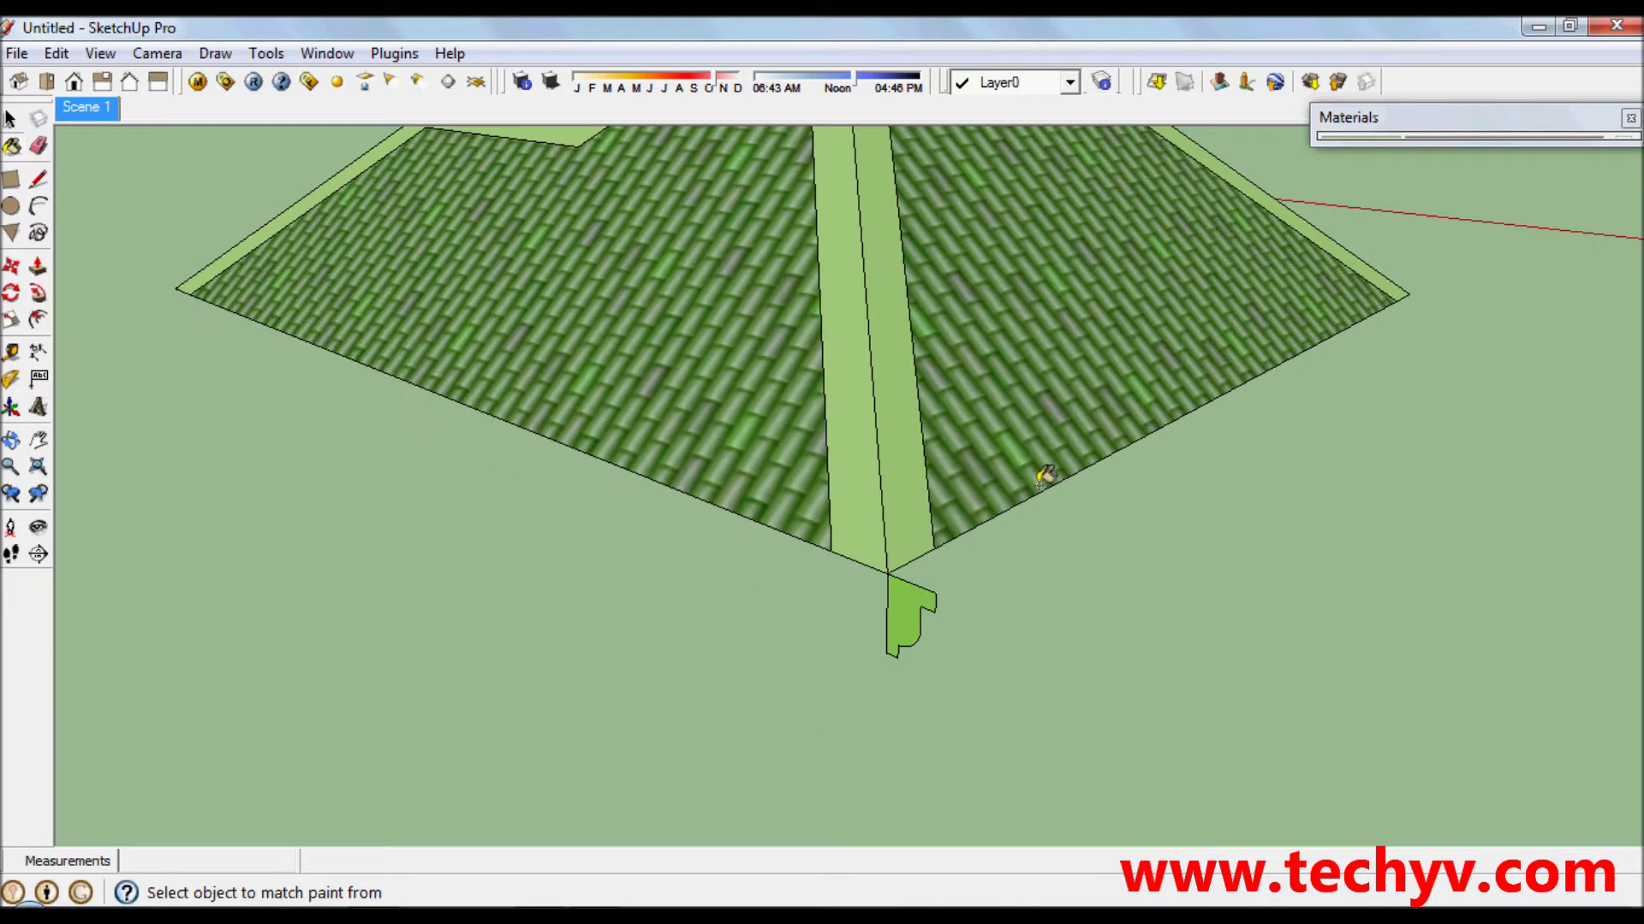
scroll(1002, 499, up, 2)
mouse_move(1039, 480)
middle_down()
mouse_move(1002, 499)
mouse_move(1014, 417)
mouse_move(1005, 444)
middle_up()
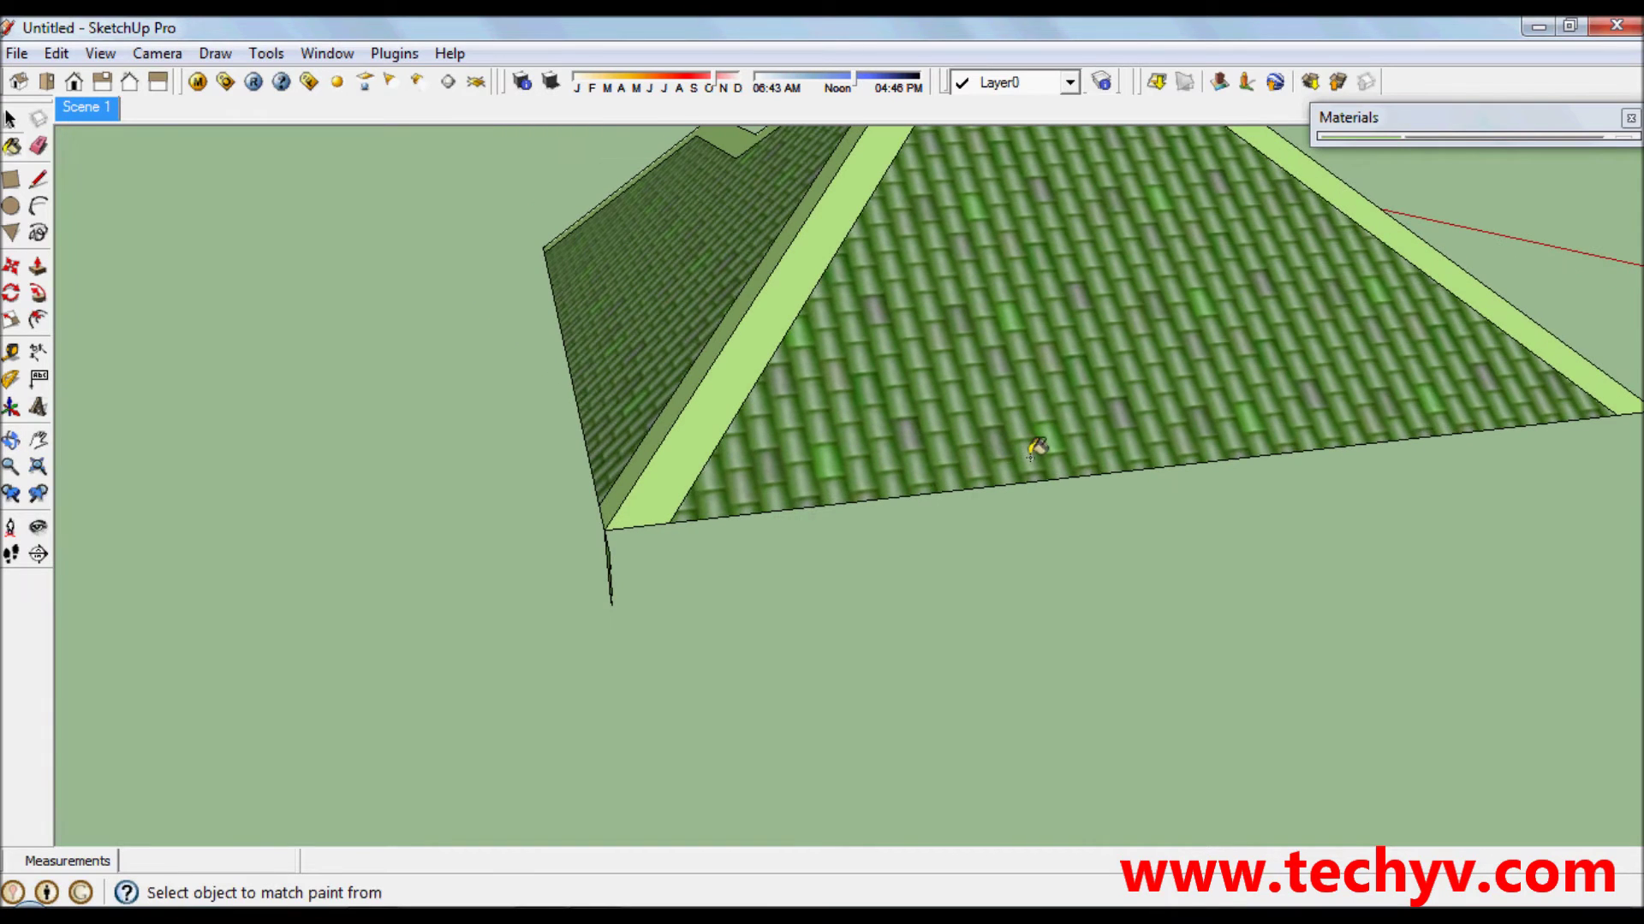
middle_drag(953, 470, 968, 488)
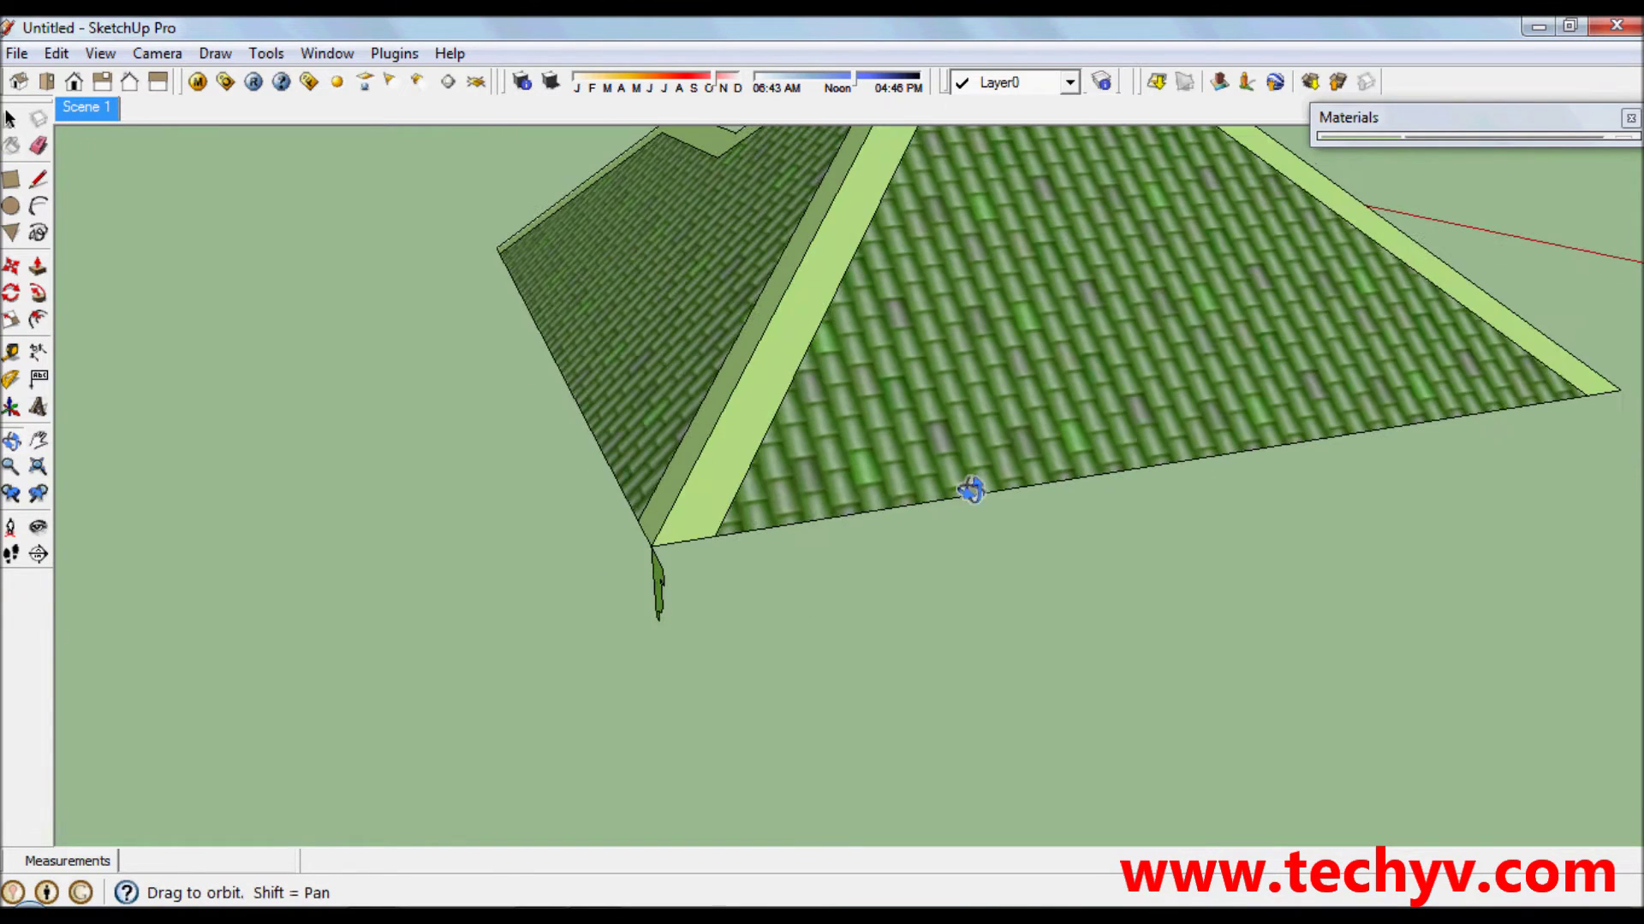
key(space)
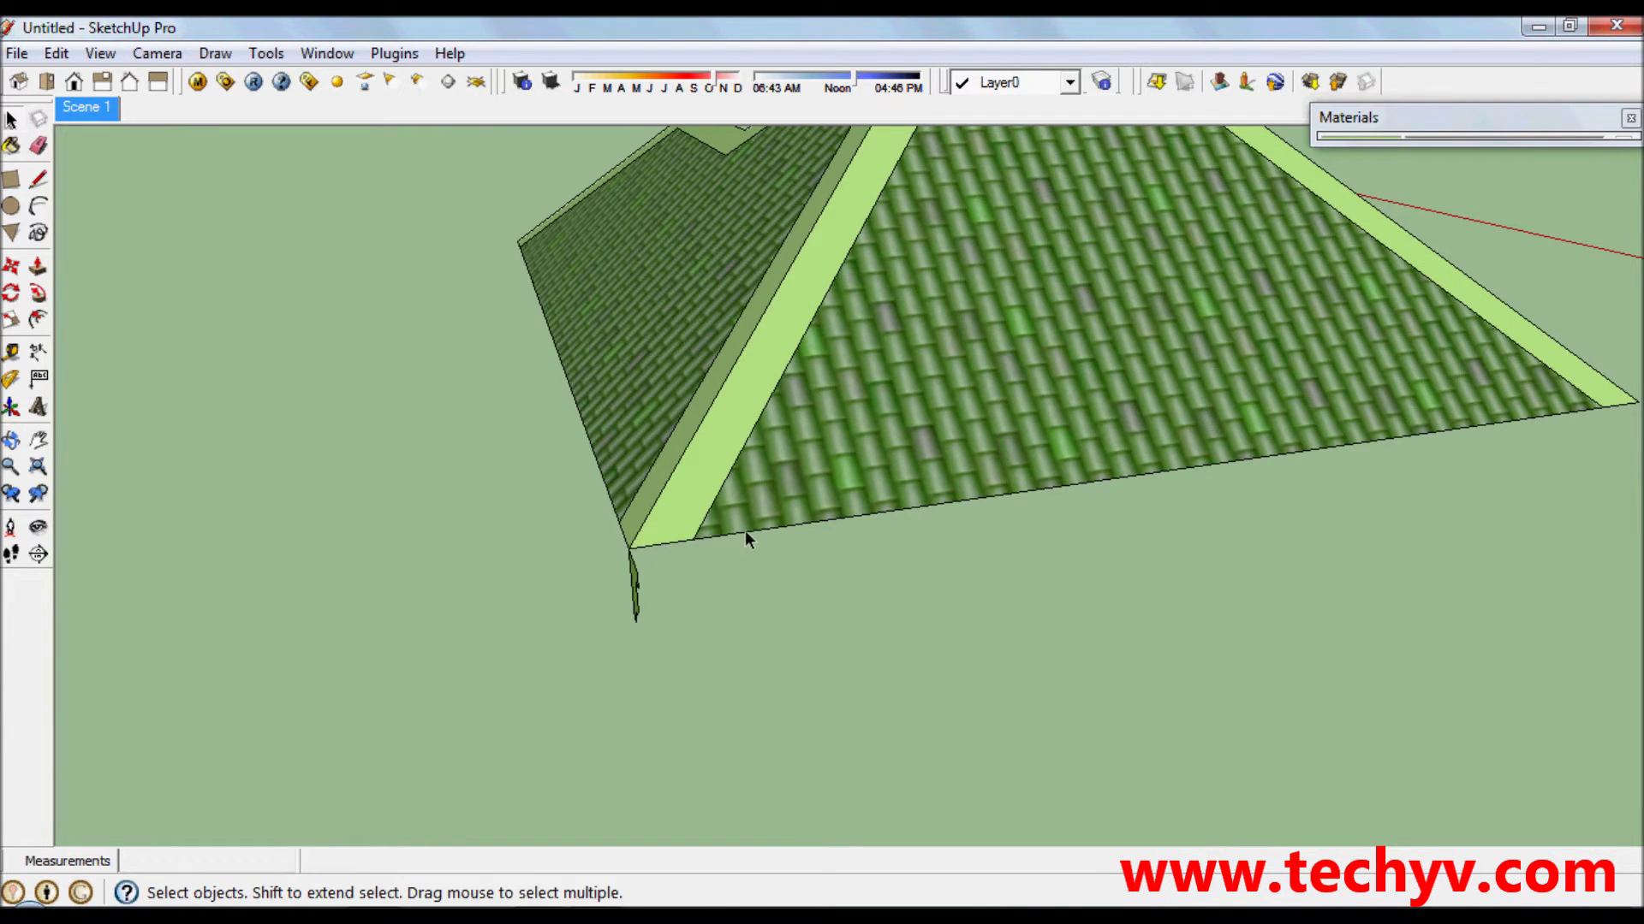
click(744, 531)
mouse_move(745, 531)
middle_down()
mouse_move(713, 414)
mouse_move(1148, 477)
mouse_move(983, 476)
middle_up()
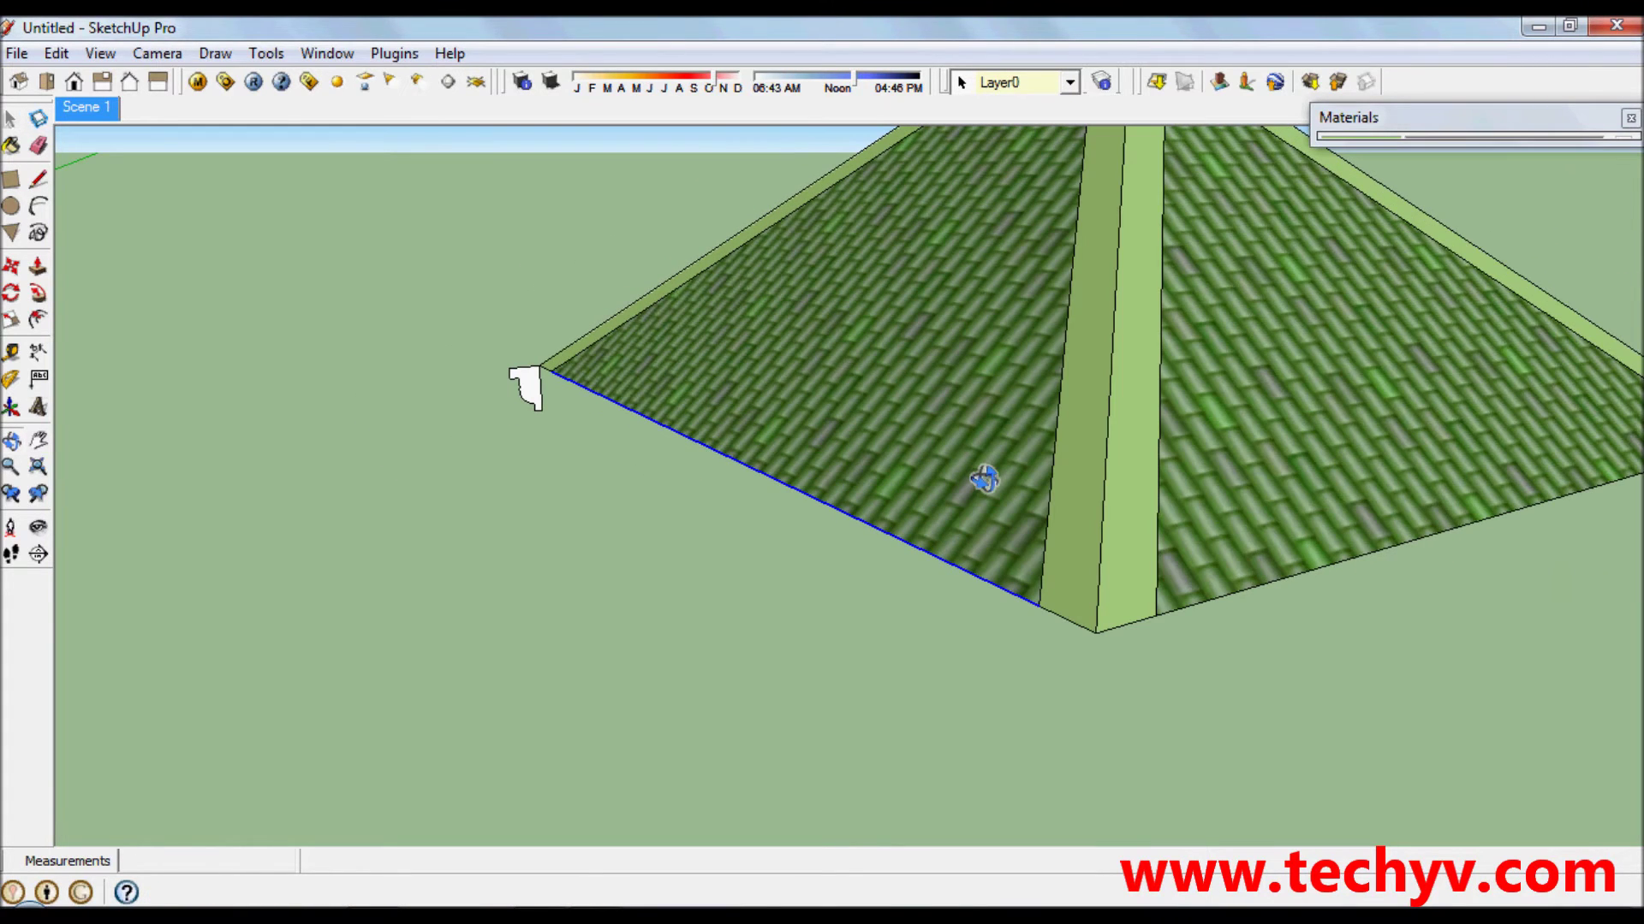
shift+click(1229, 602)
mouse_move(953, 538)
middle_down()
mouse_move(799, 477)
mouse_move(946, 470)
mouse_move(422, 414)
middle_up()
click(38, 294)
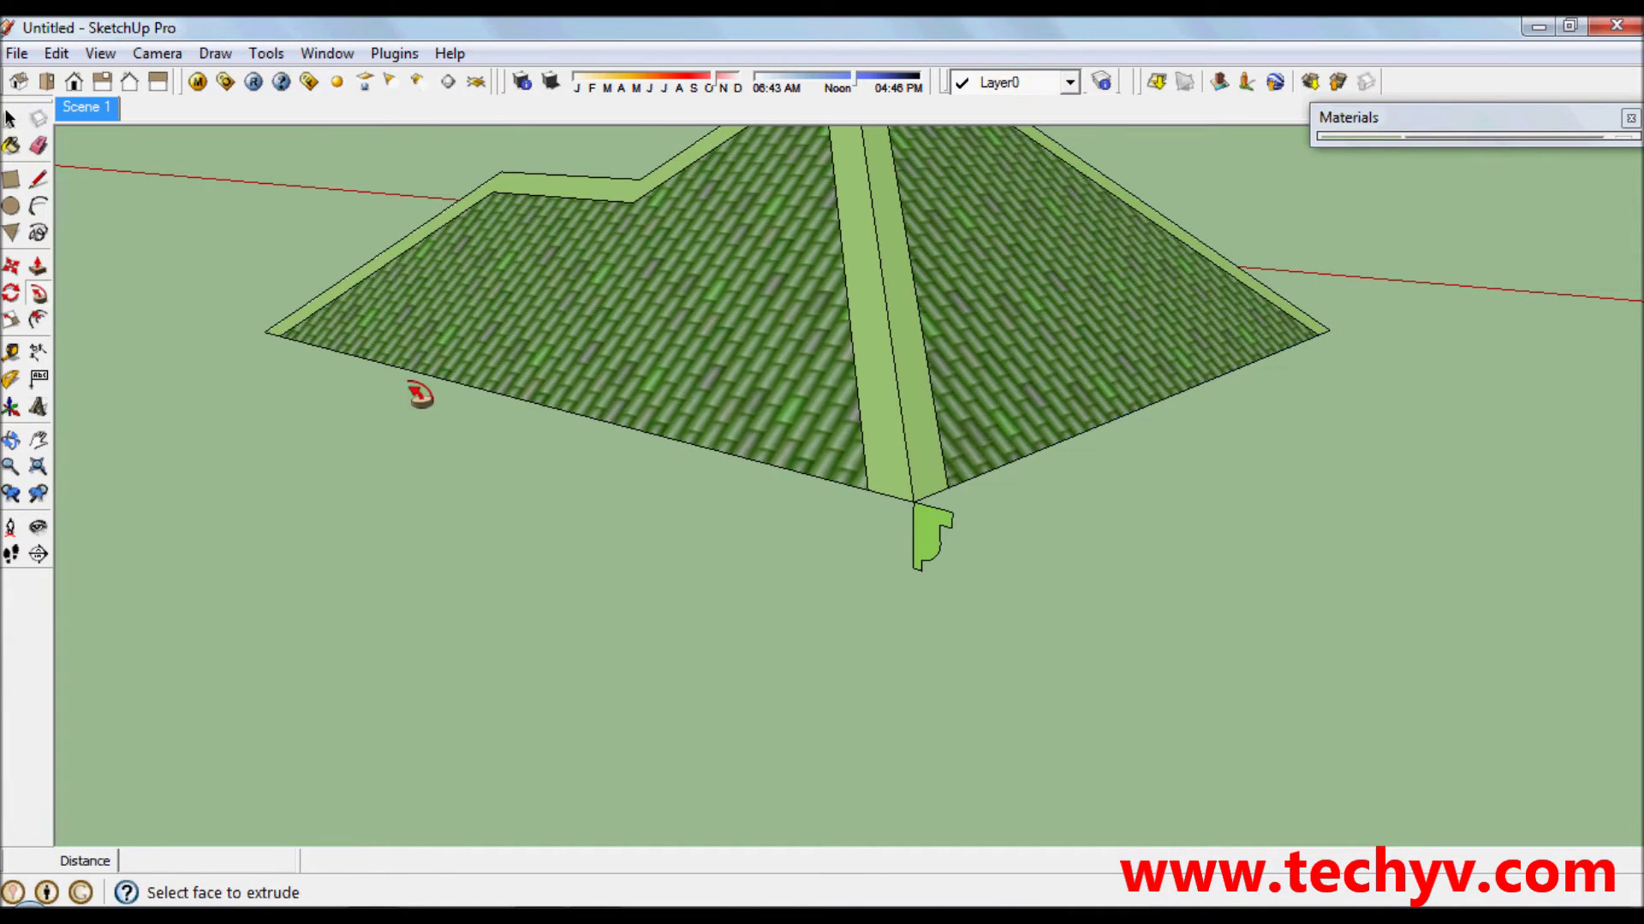
click(933, 538)
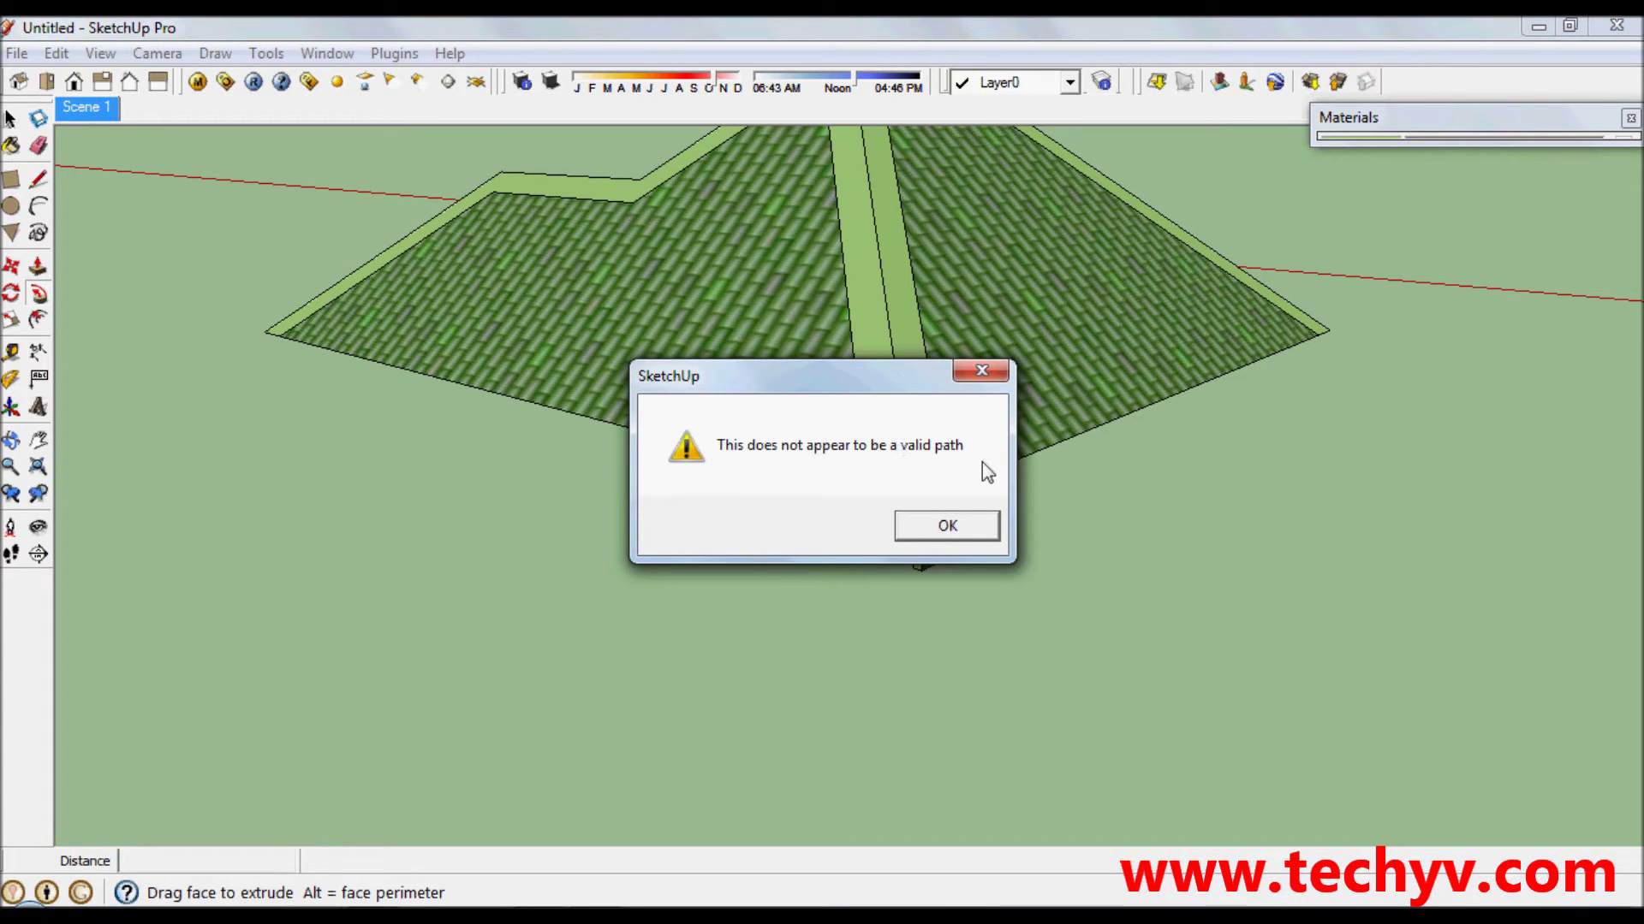
click(946, 527)
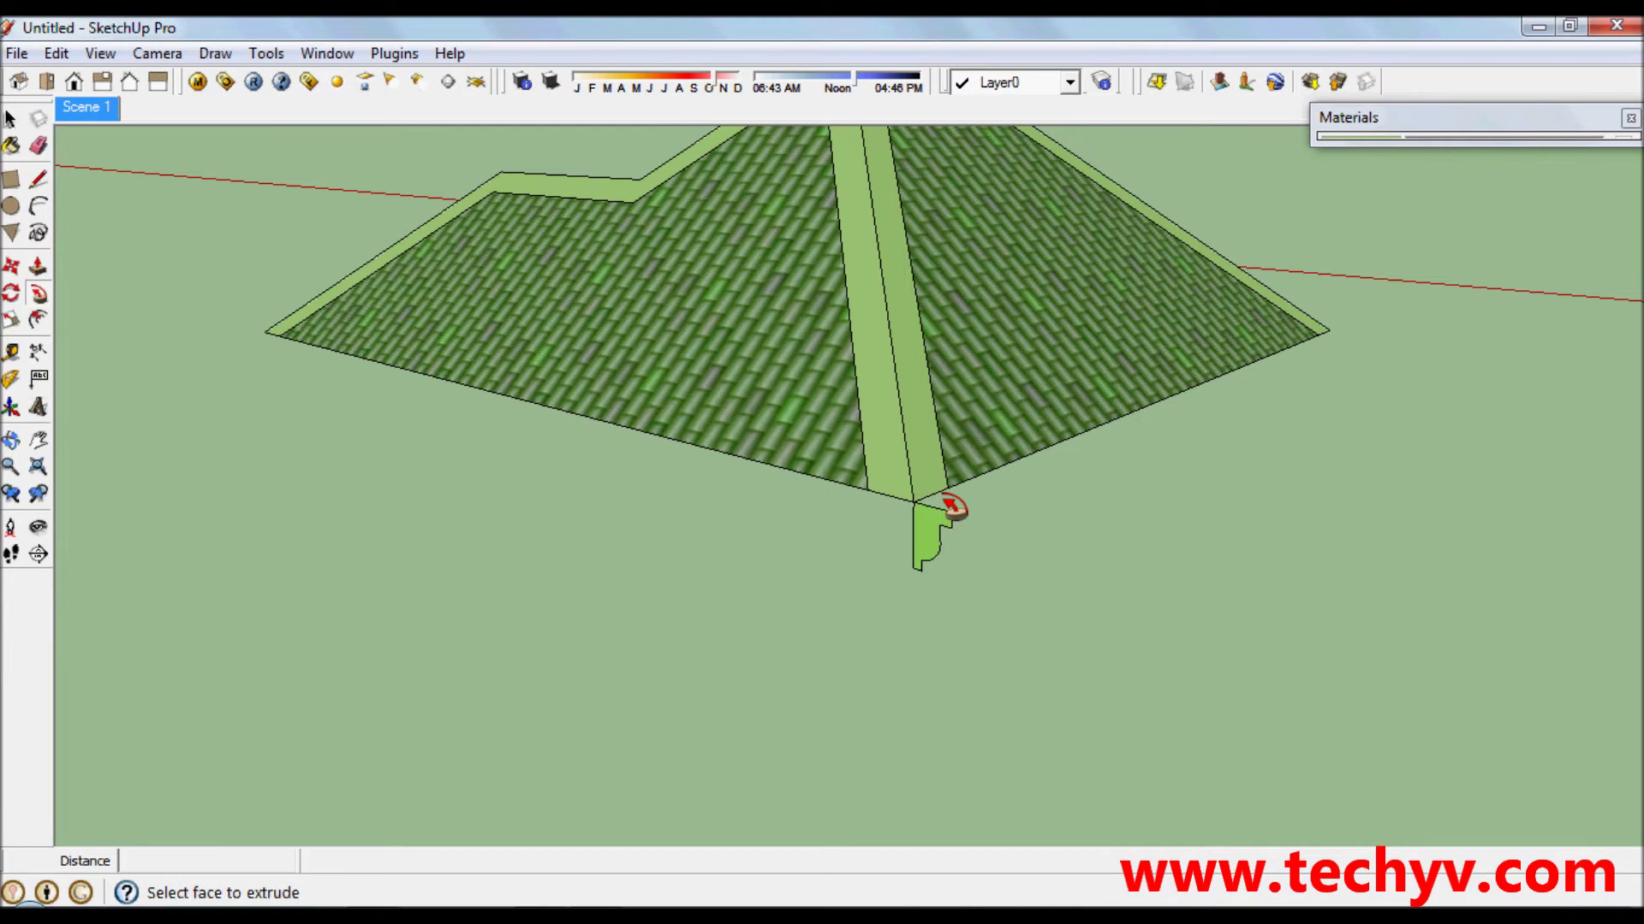
Select the short corner edge and the bottom-left eave edges.
middle_drag(1010, 518, 1039, 558)
key(space)
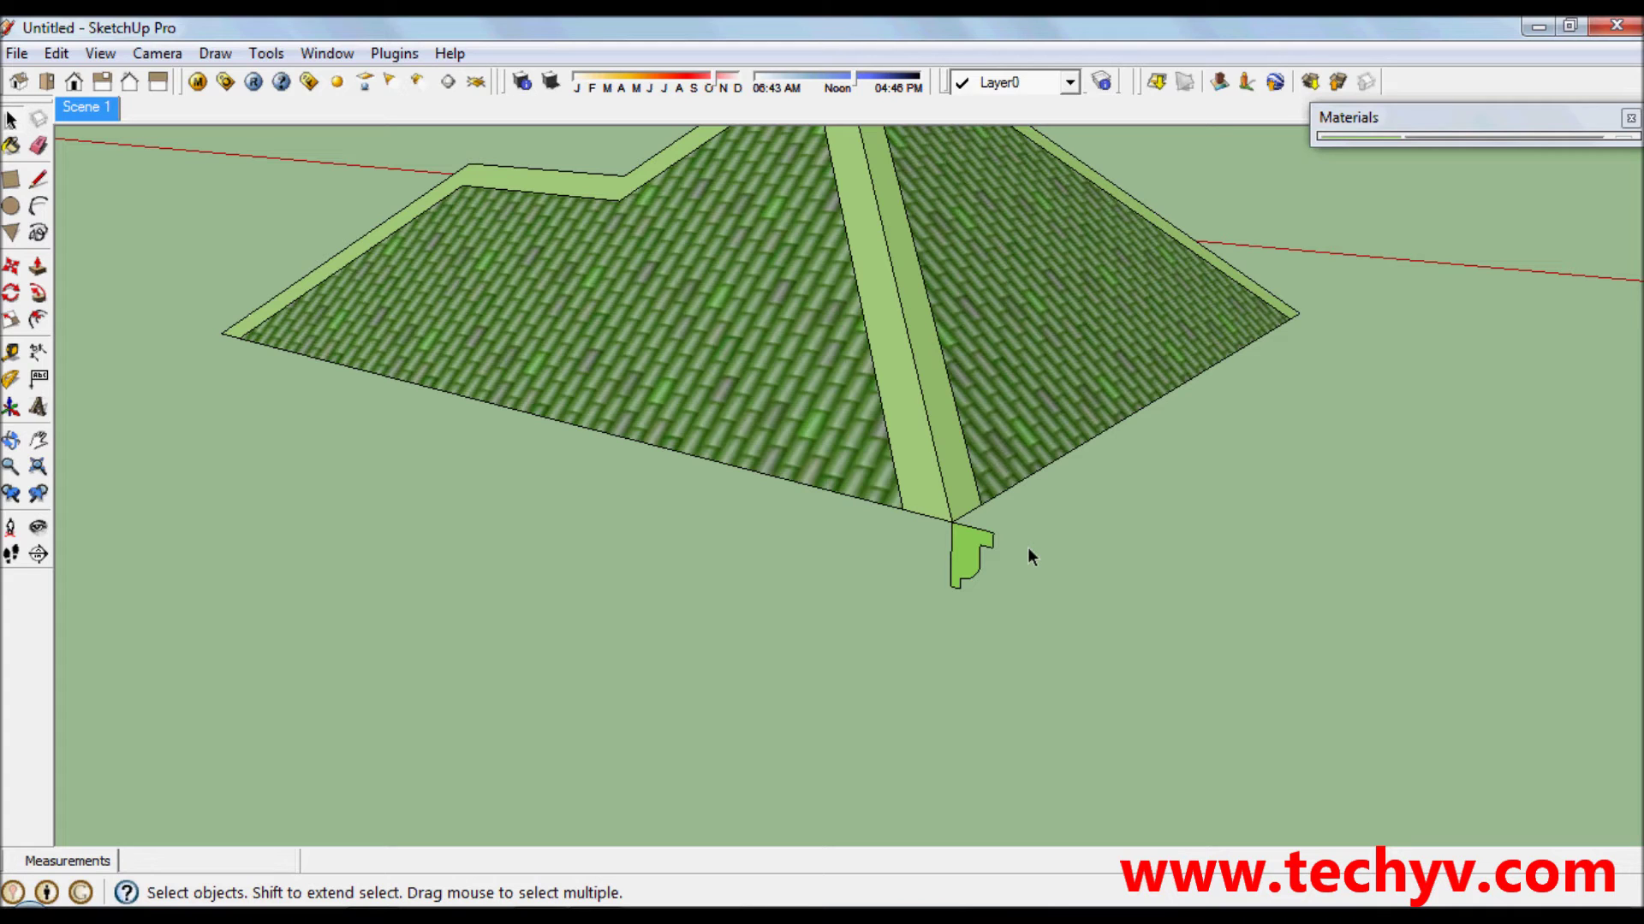
middle_drag(1030, 483, 826, 609)
click(829, 603)
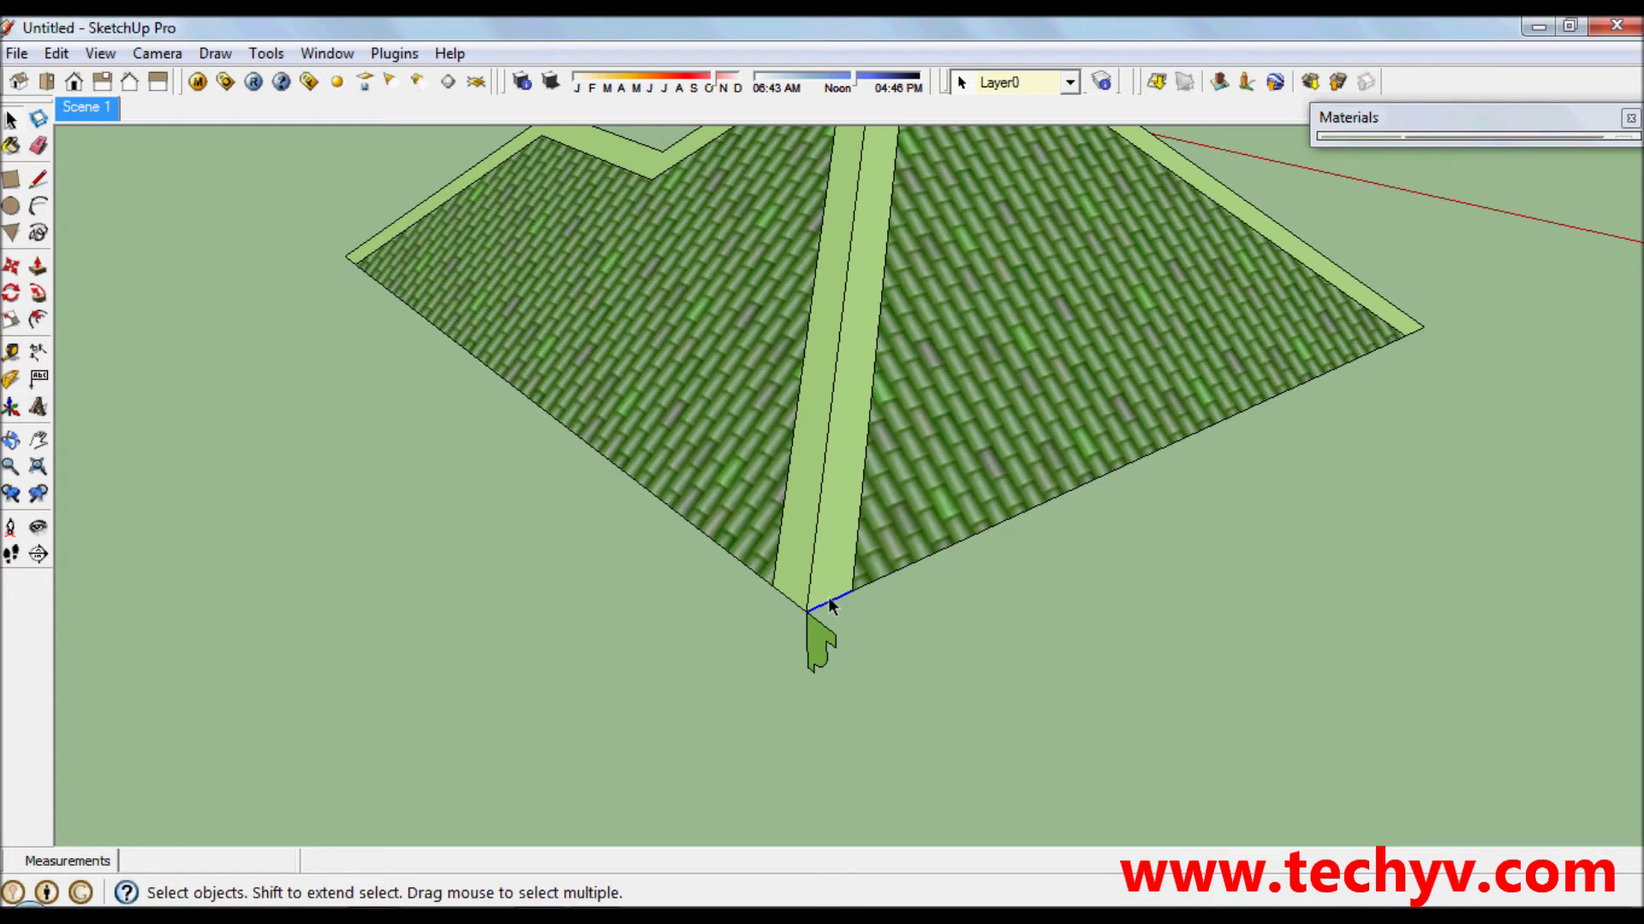
shift+click(883, 580)
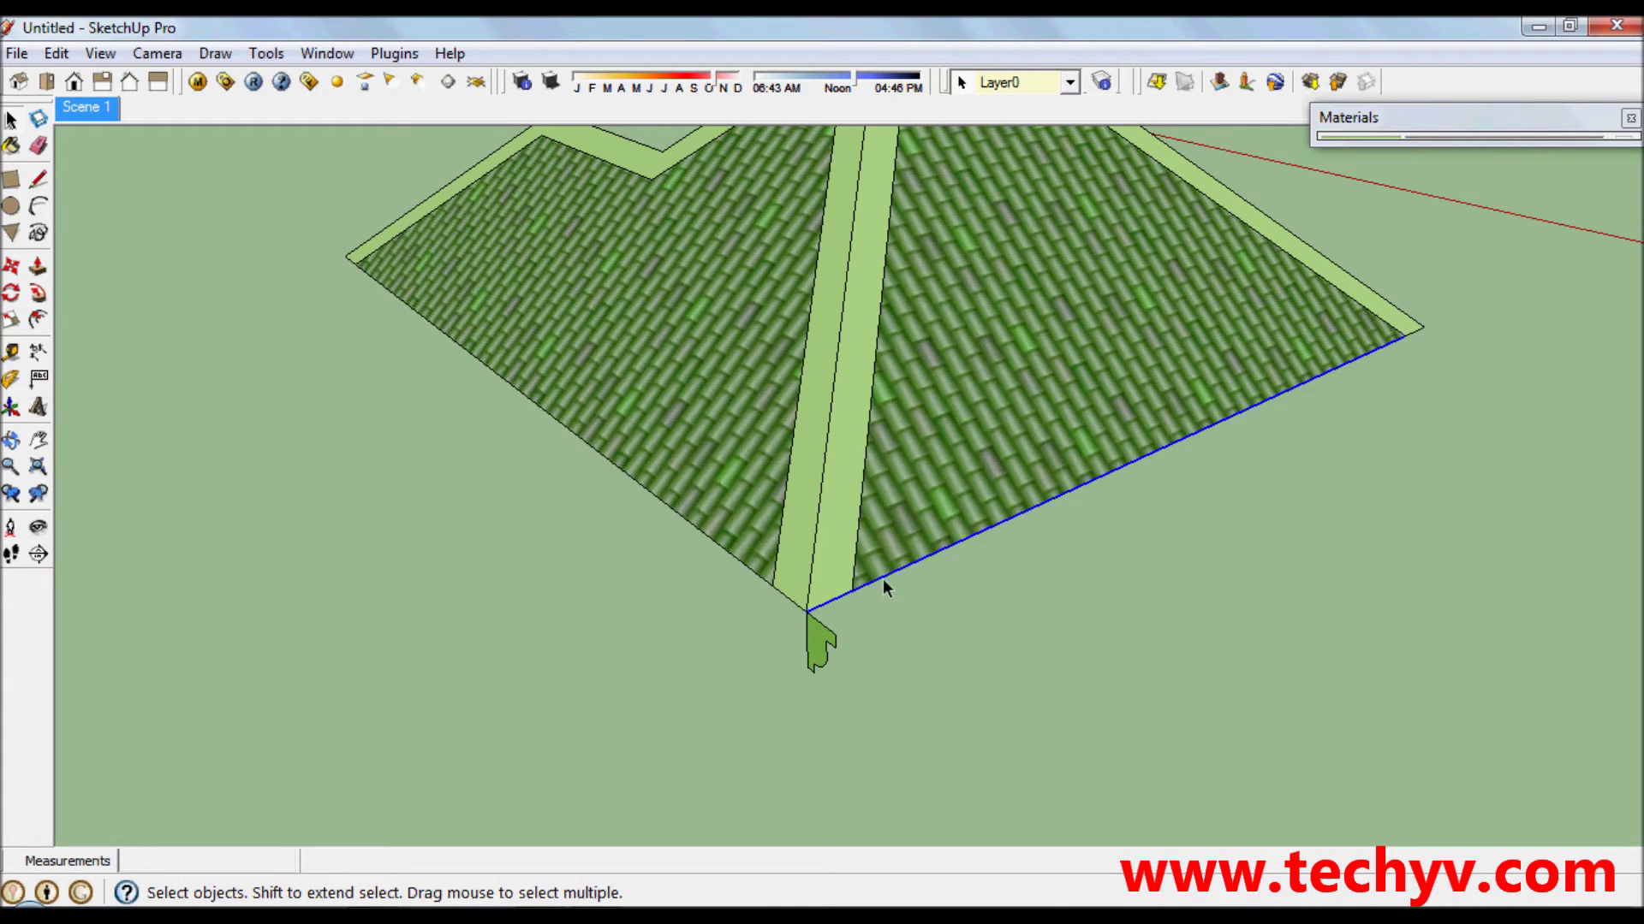
middle_drag(1147, 504, 983, 476)
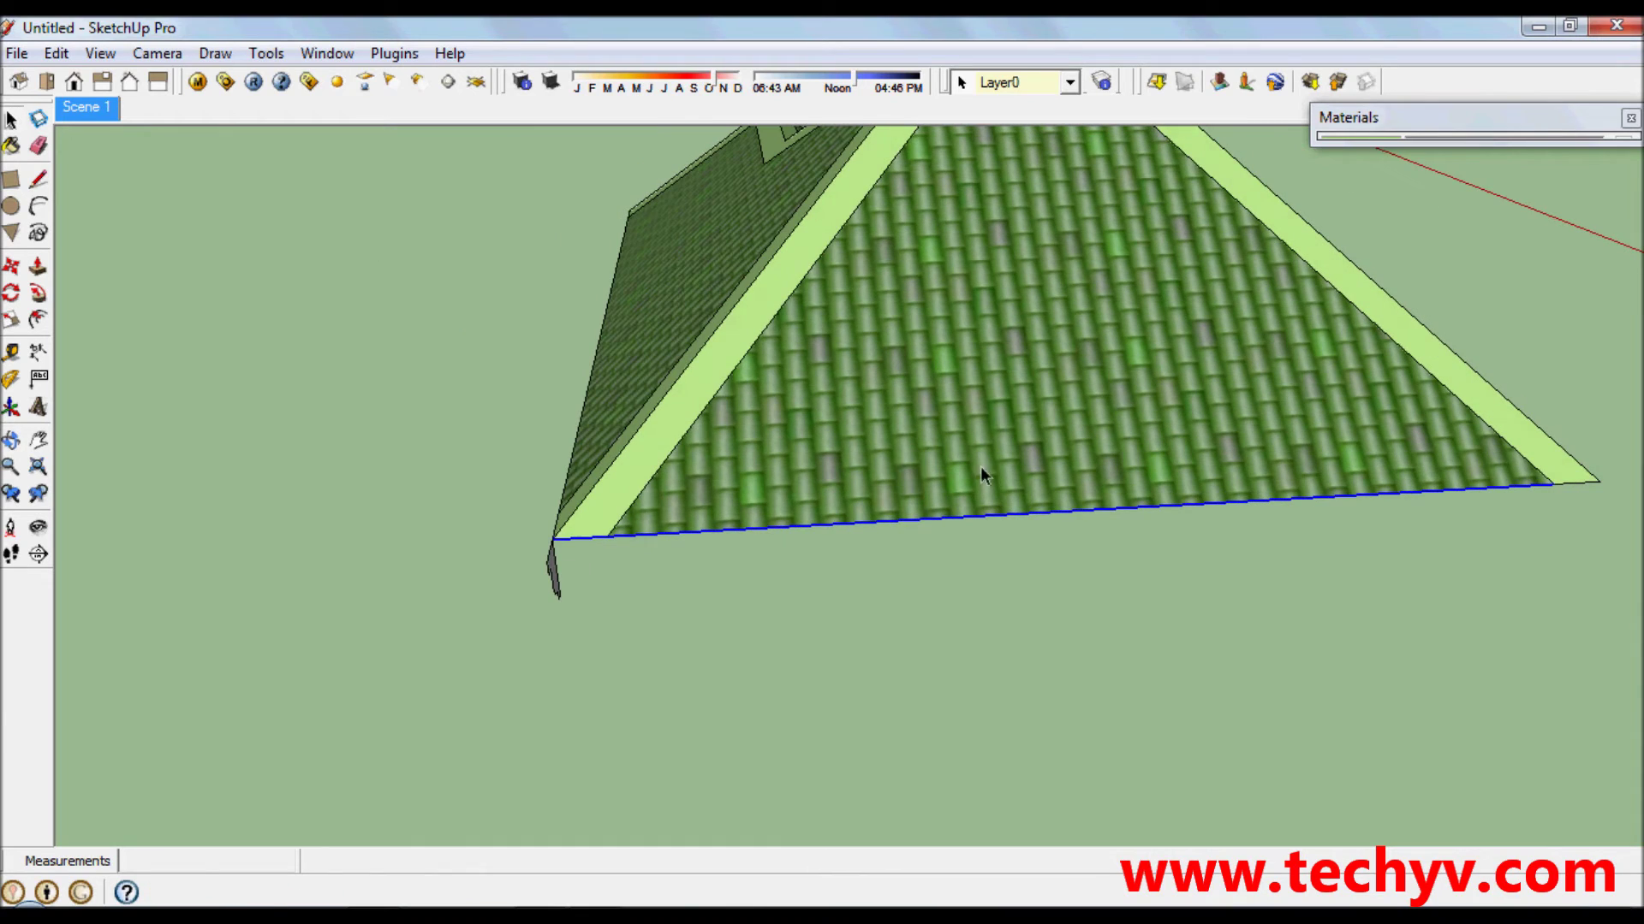
click(1572, 485)
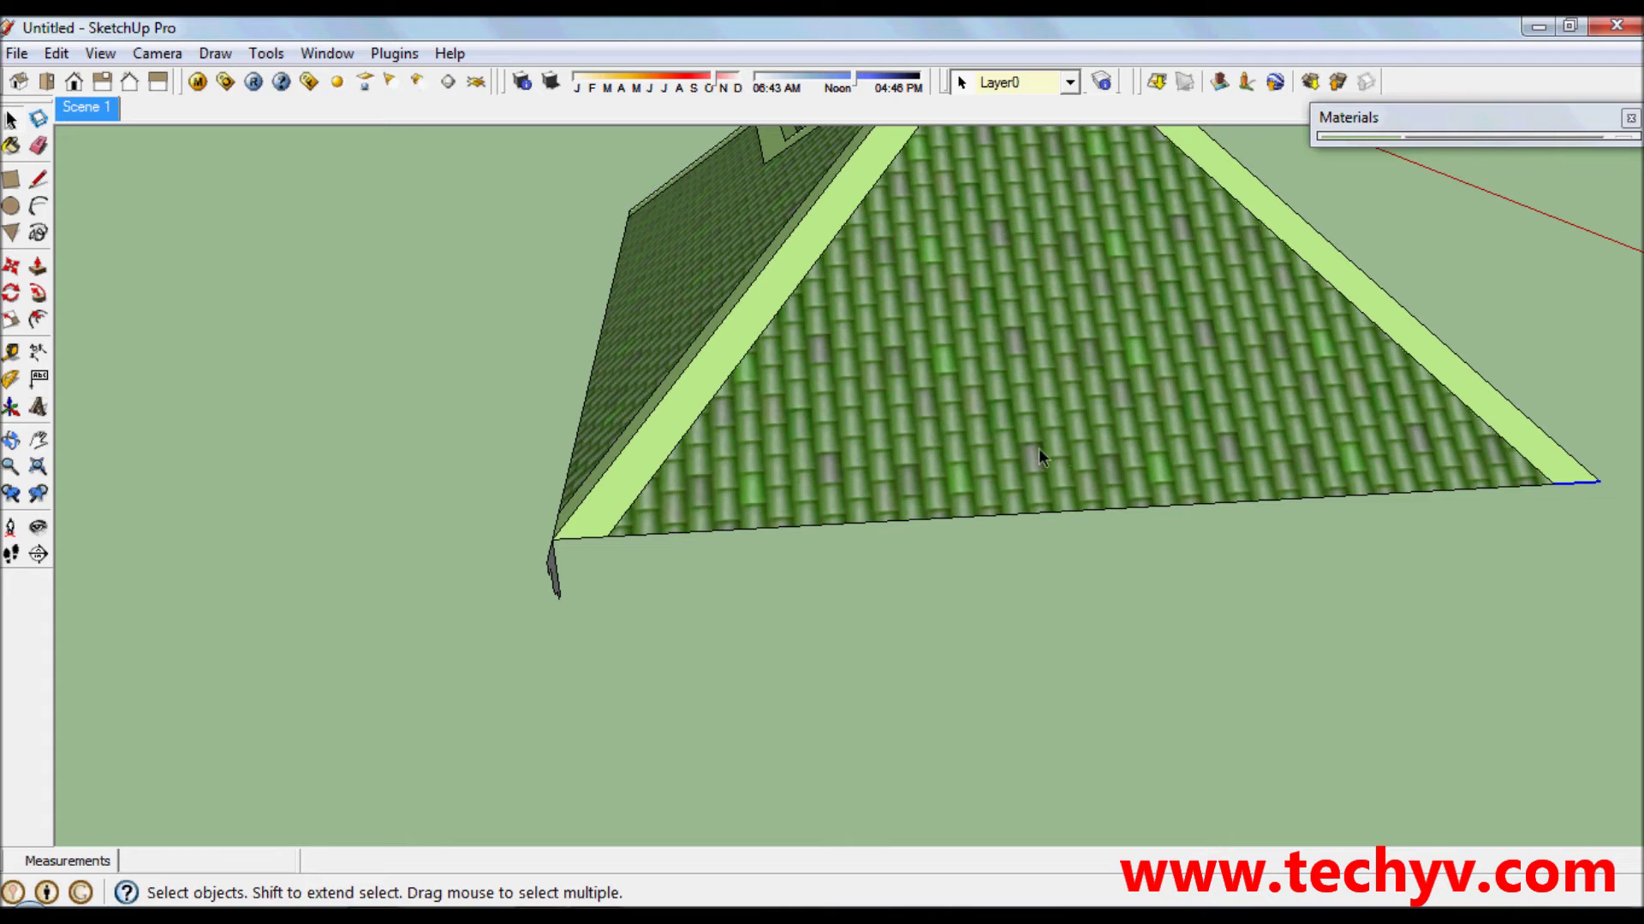
middle_drag(1006, 403, 810, 511)
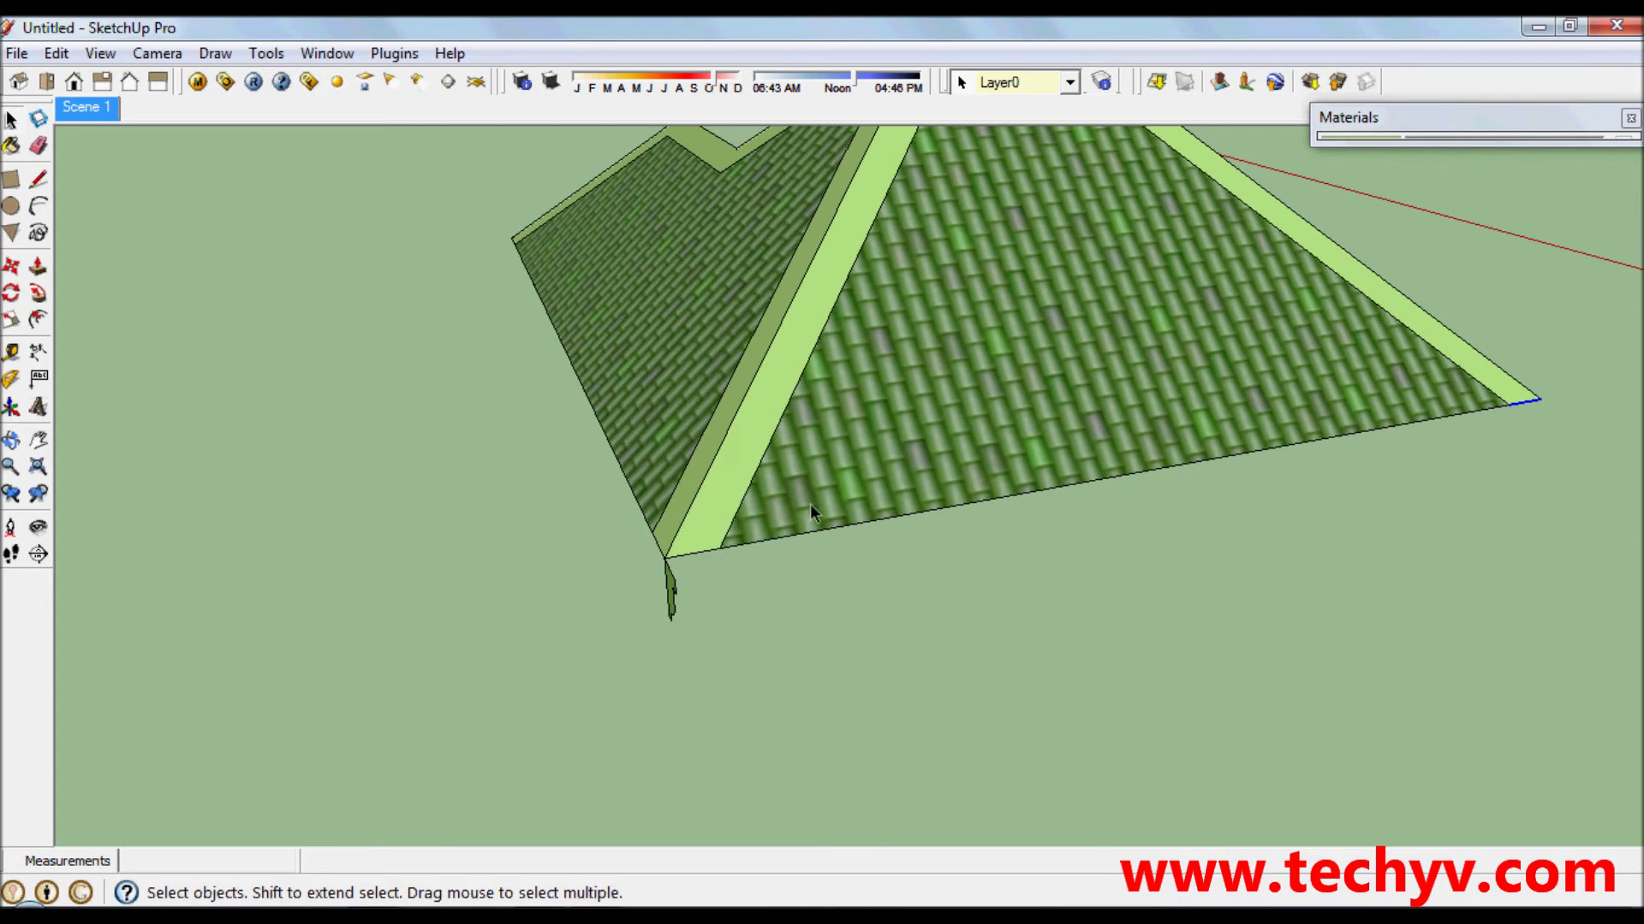
shift+click(716, 553)
shift+click(1027, 491)
Add the right-side, end and inner-corner eave edges to the selection.
middle_drag(1309, 440, 979, 477)
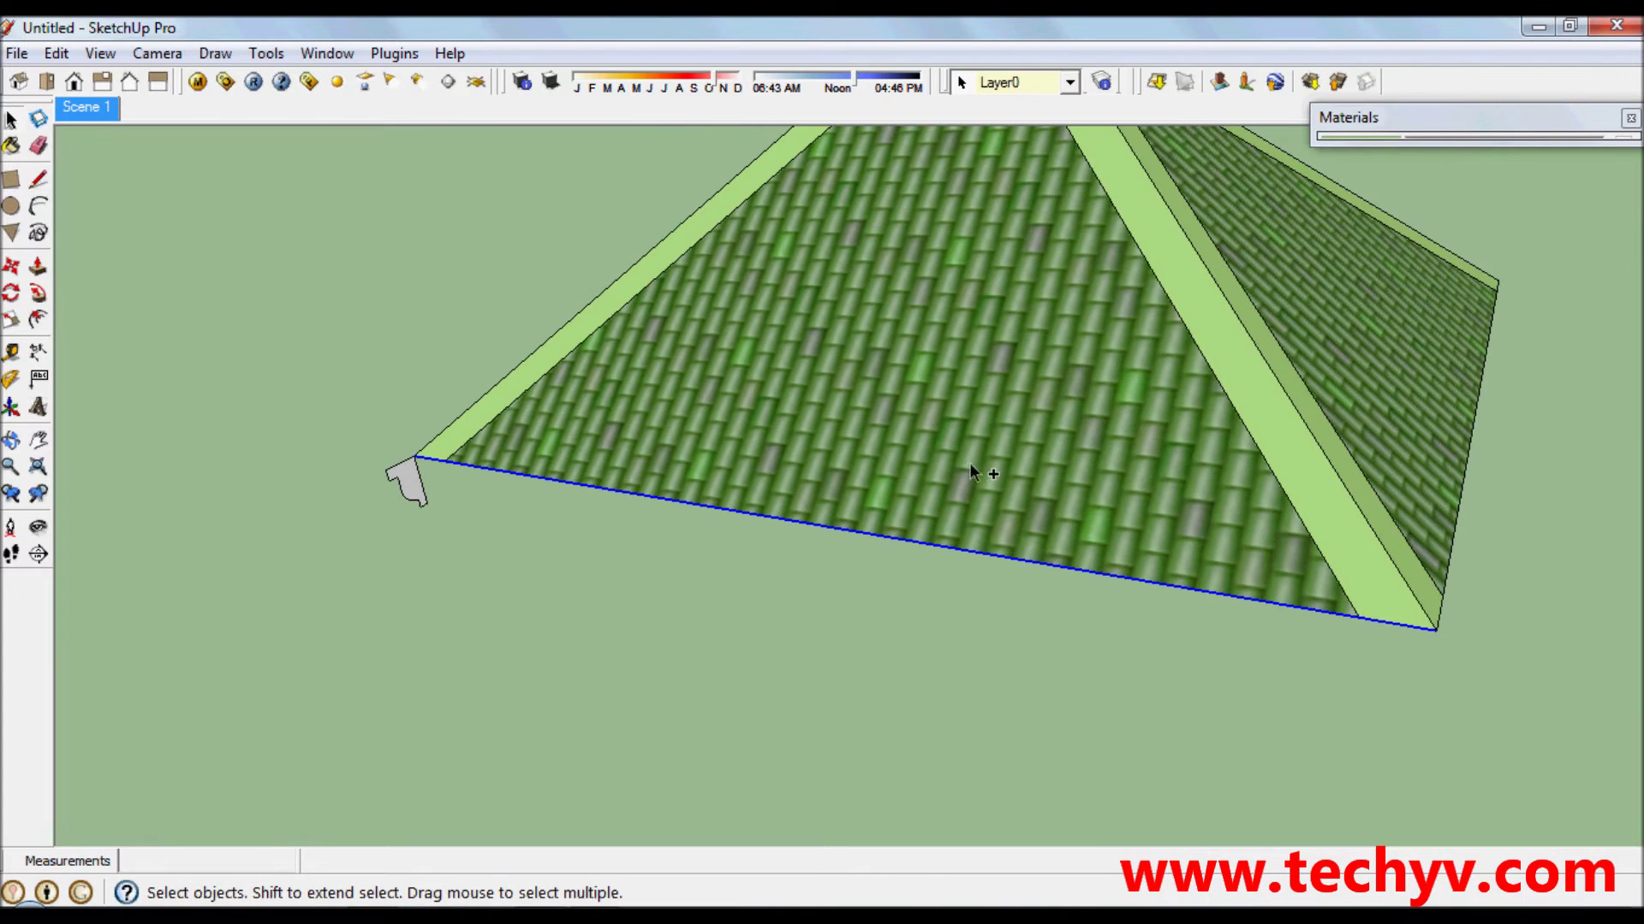
middle_drag(1438, 618, 1193, 546)
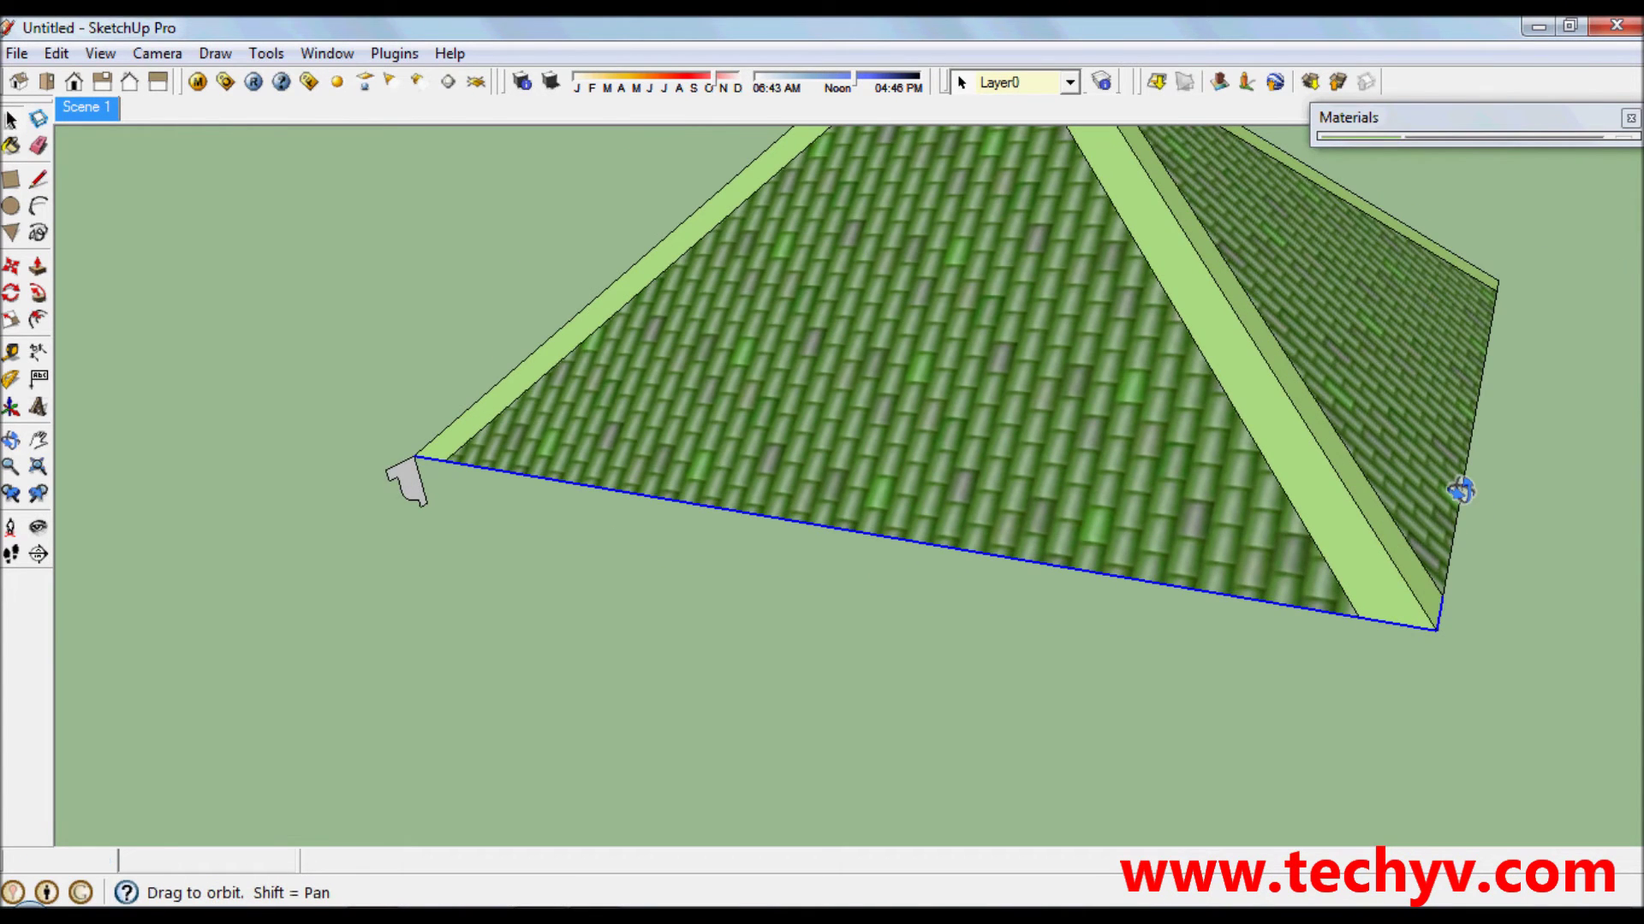
shift+click(1201, 609)
scroll(1143, 465, down, 3)
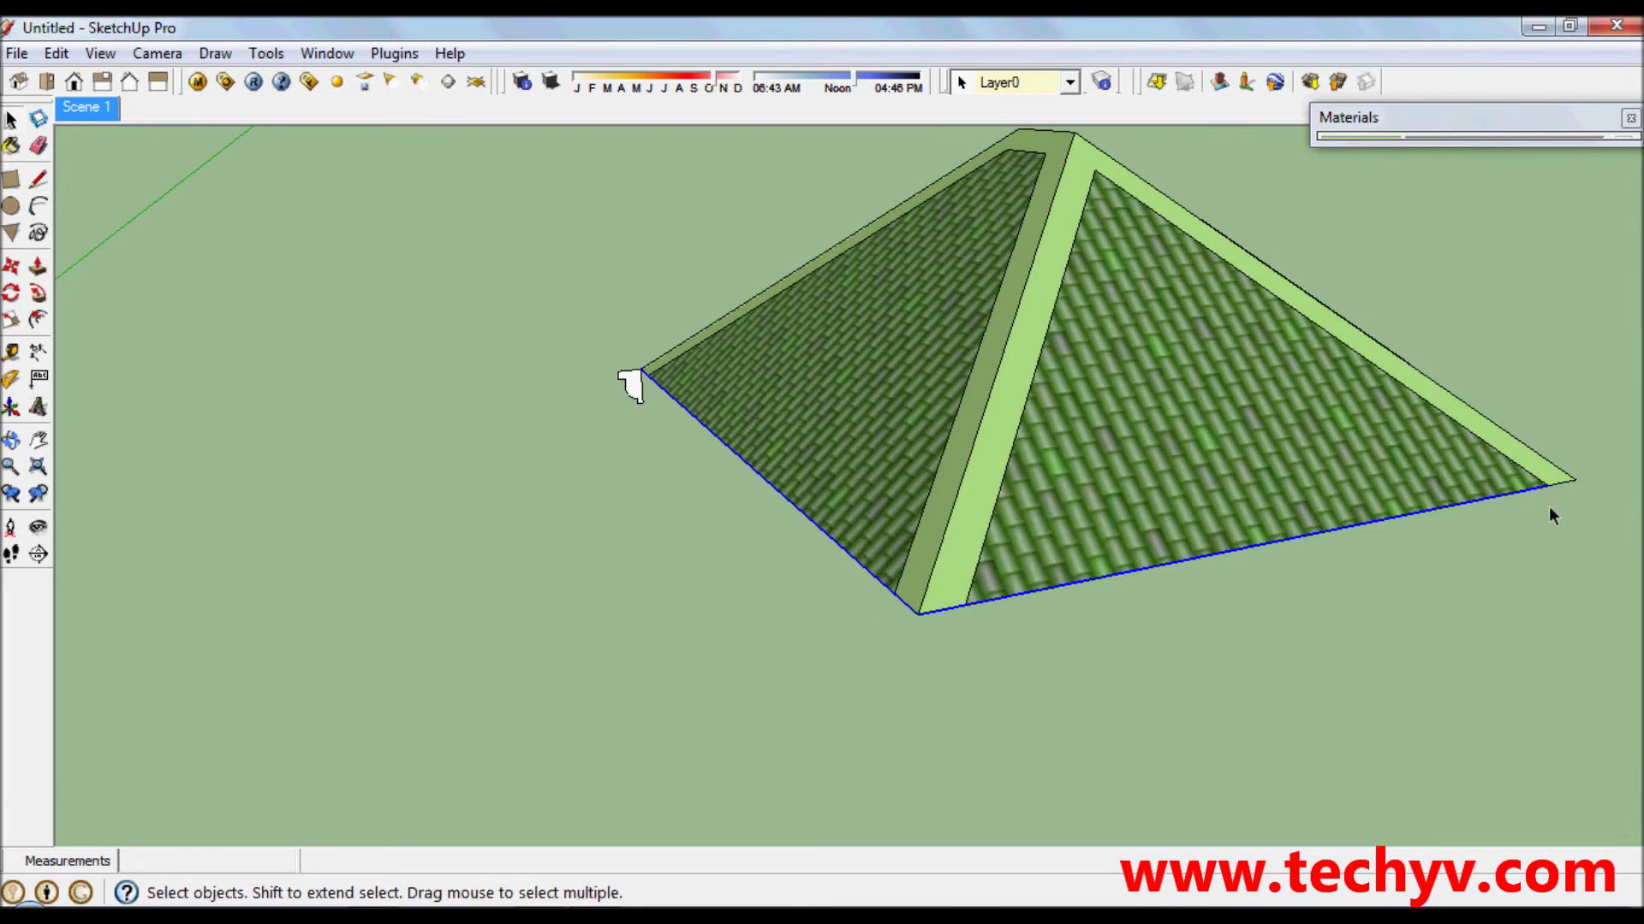
scroll(1549, 506, up, 3)
scroll(1593, 470, up, 2)
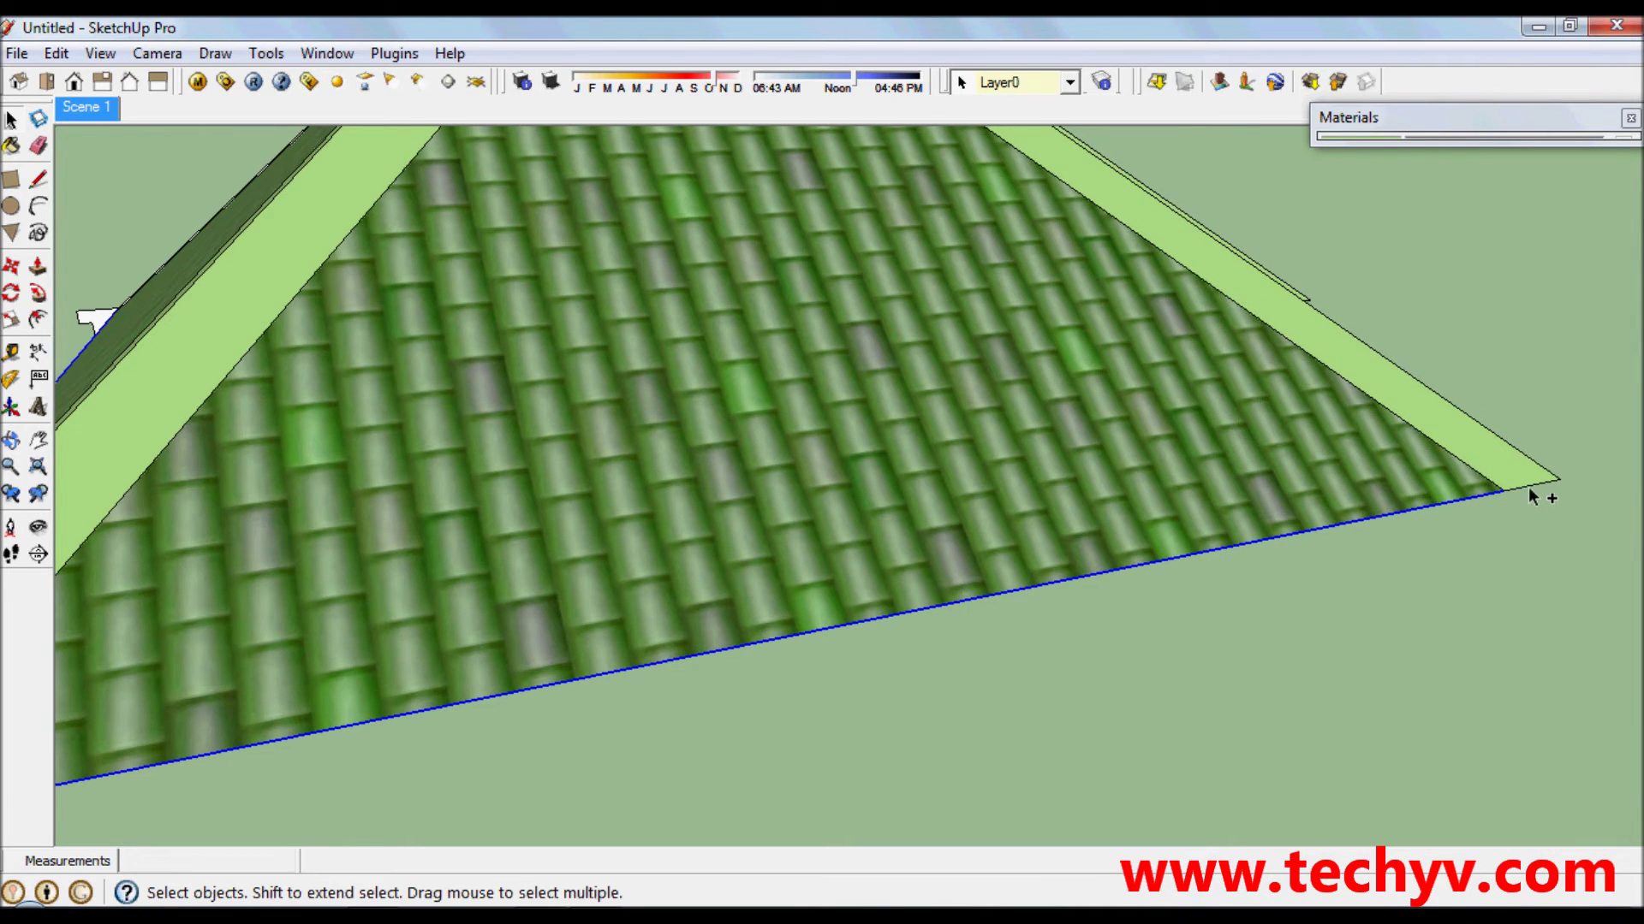
shift+click(1532, 485)
middle_drag(1530, 463, 531, 662)
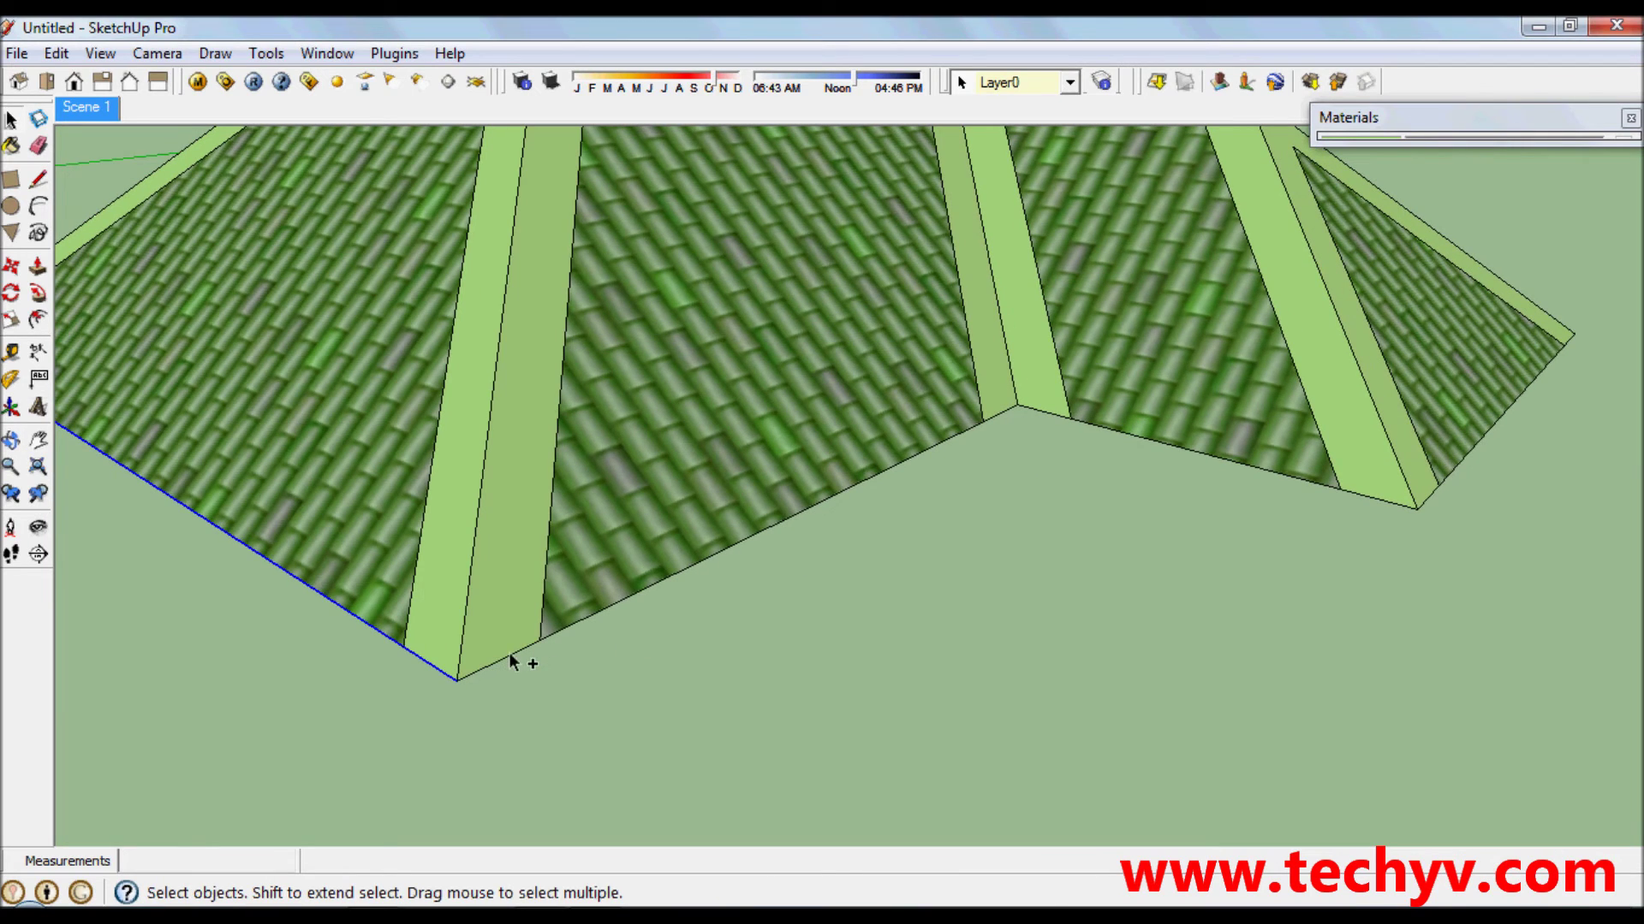
shift+click(582, 621)
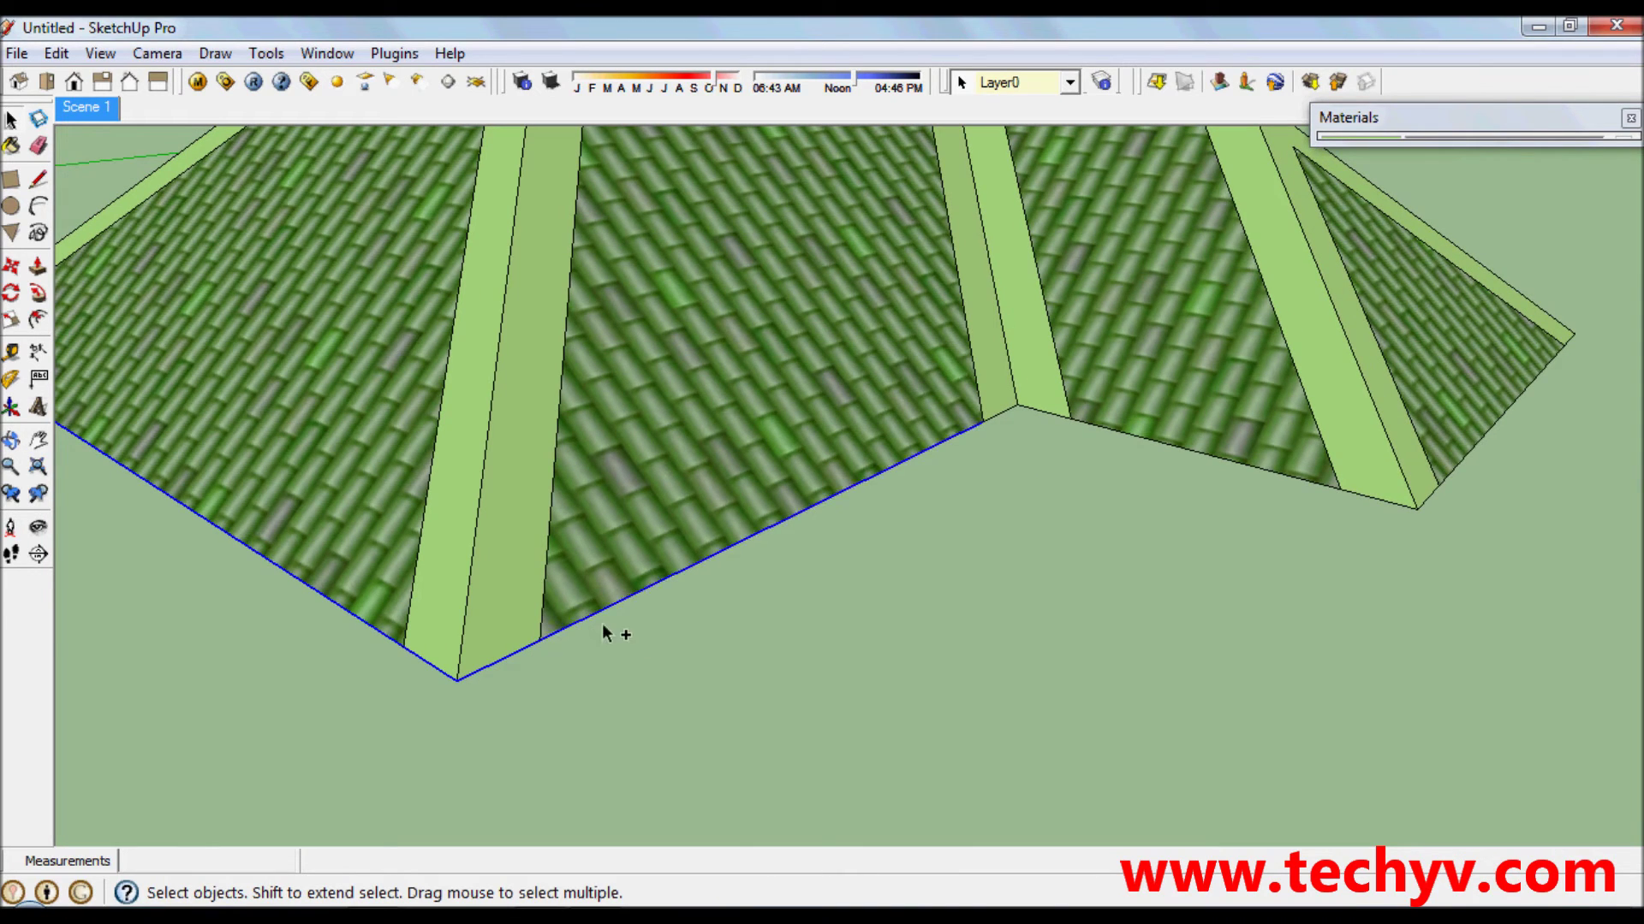
shift+click(1009, 410)
shift+click(1052, 414)
shift+click(1088, 427)
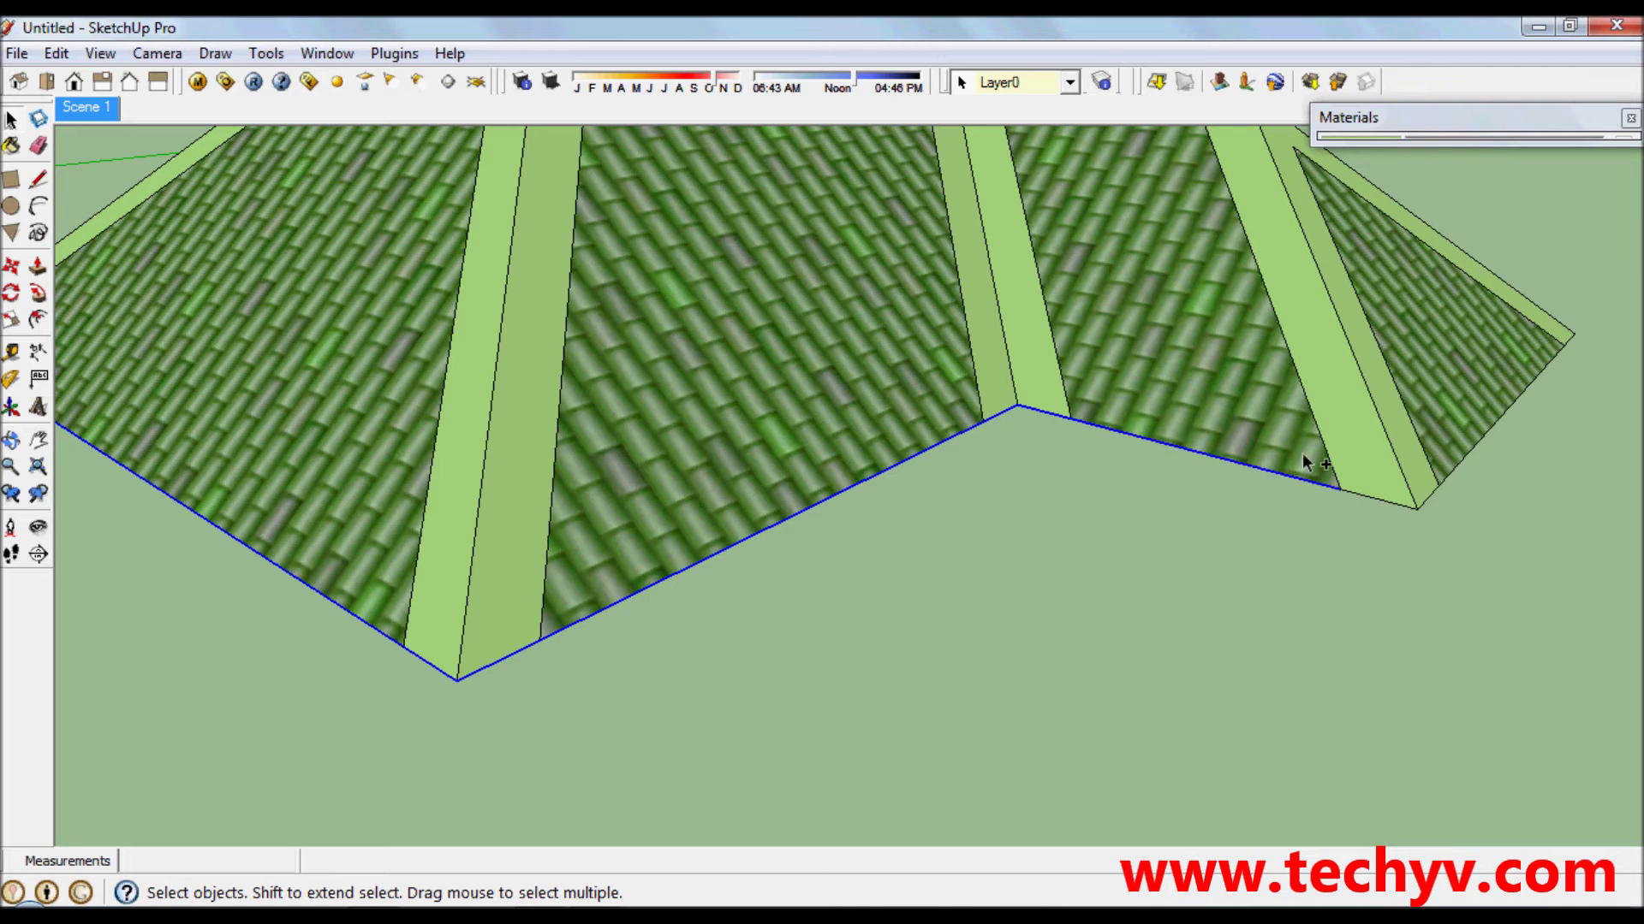
shift+click(1369, 499)
Add the front and remaining bottom eave edges to complete the path.
mouse_move(1438, 505)
middle_down()
mouse_move(970, 341)
mouse_move(914, 420)
mouse_move(1273, 465)
middle_up()
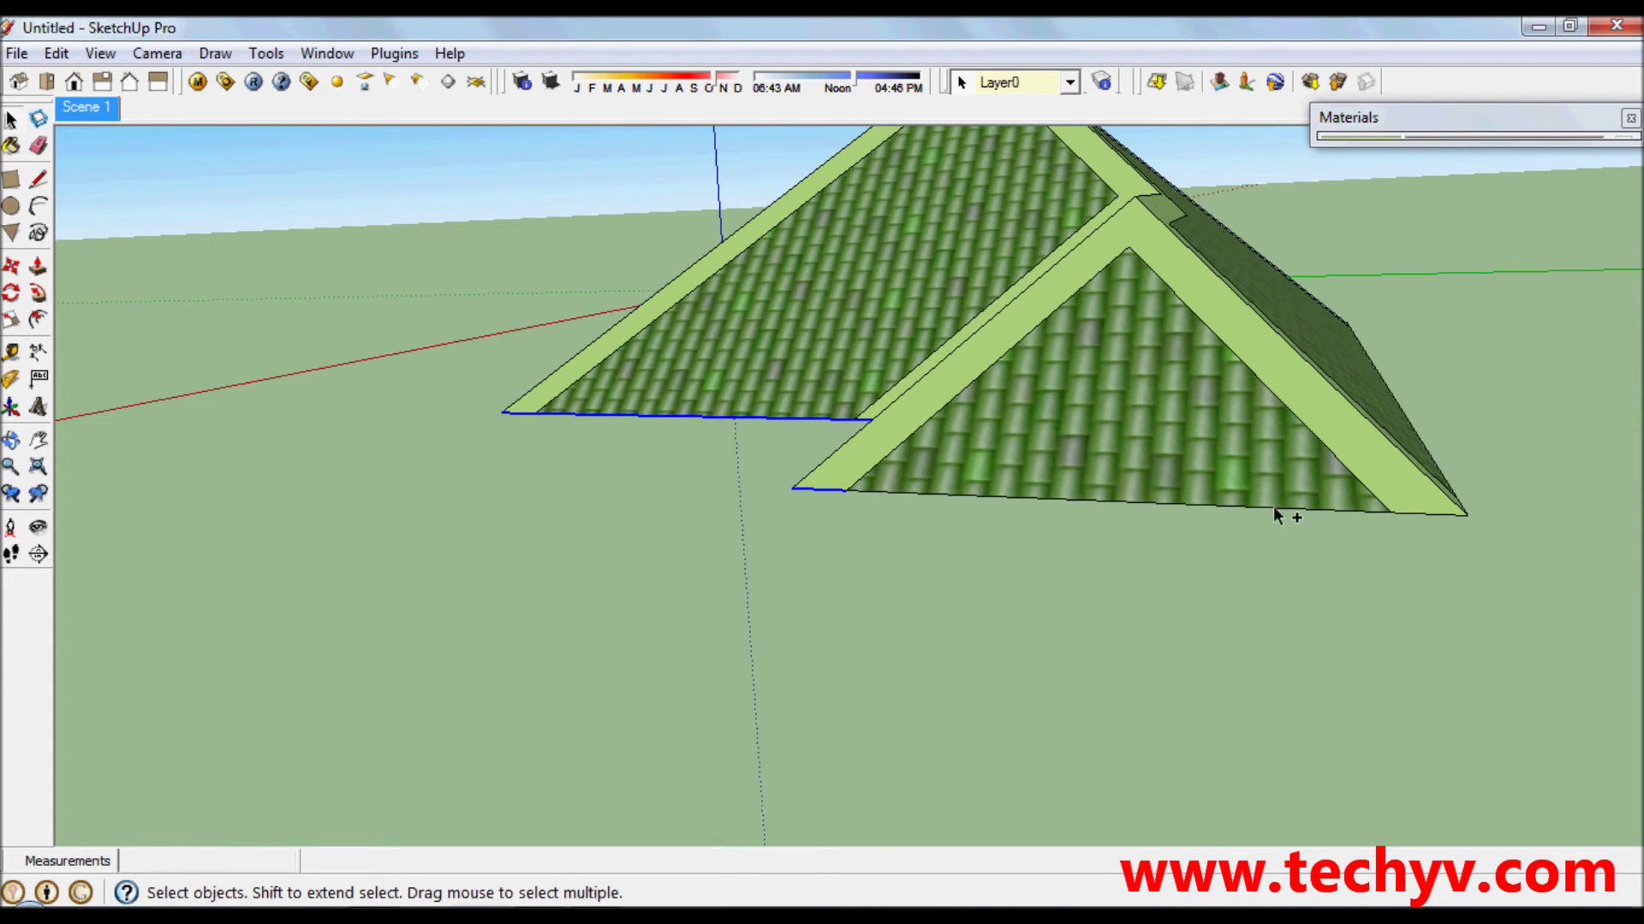
shift+click(1274, 509)
mouse_move(1410, 522)
middle_down()
mouse_move(1126, 488)
mouse_move(803, 629)
middle_up()
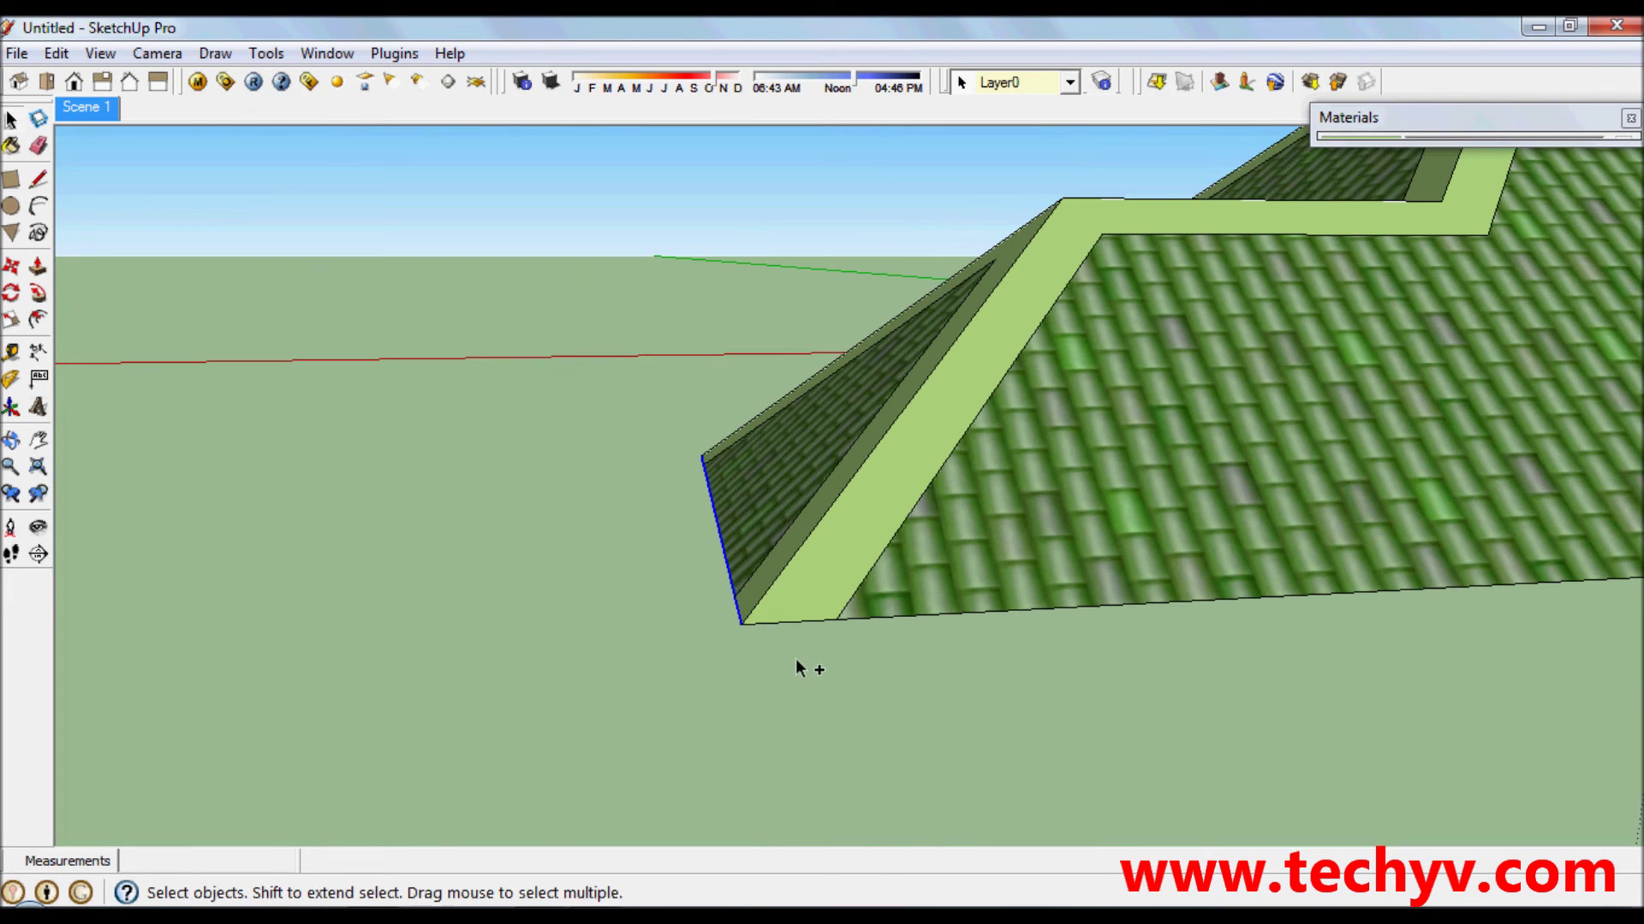
middle_drag(886, 627, 1010, 522)
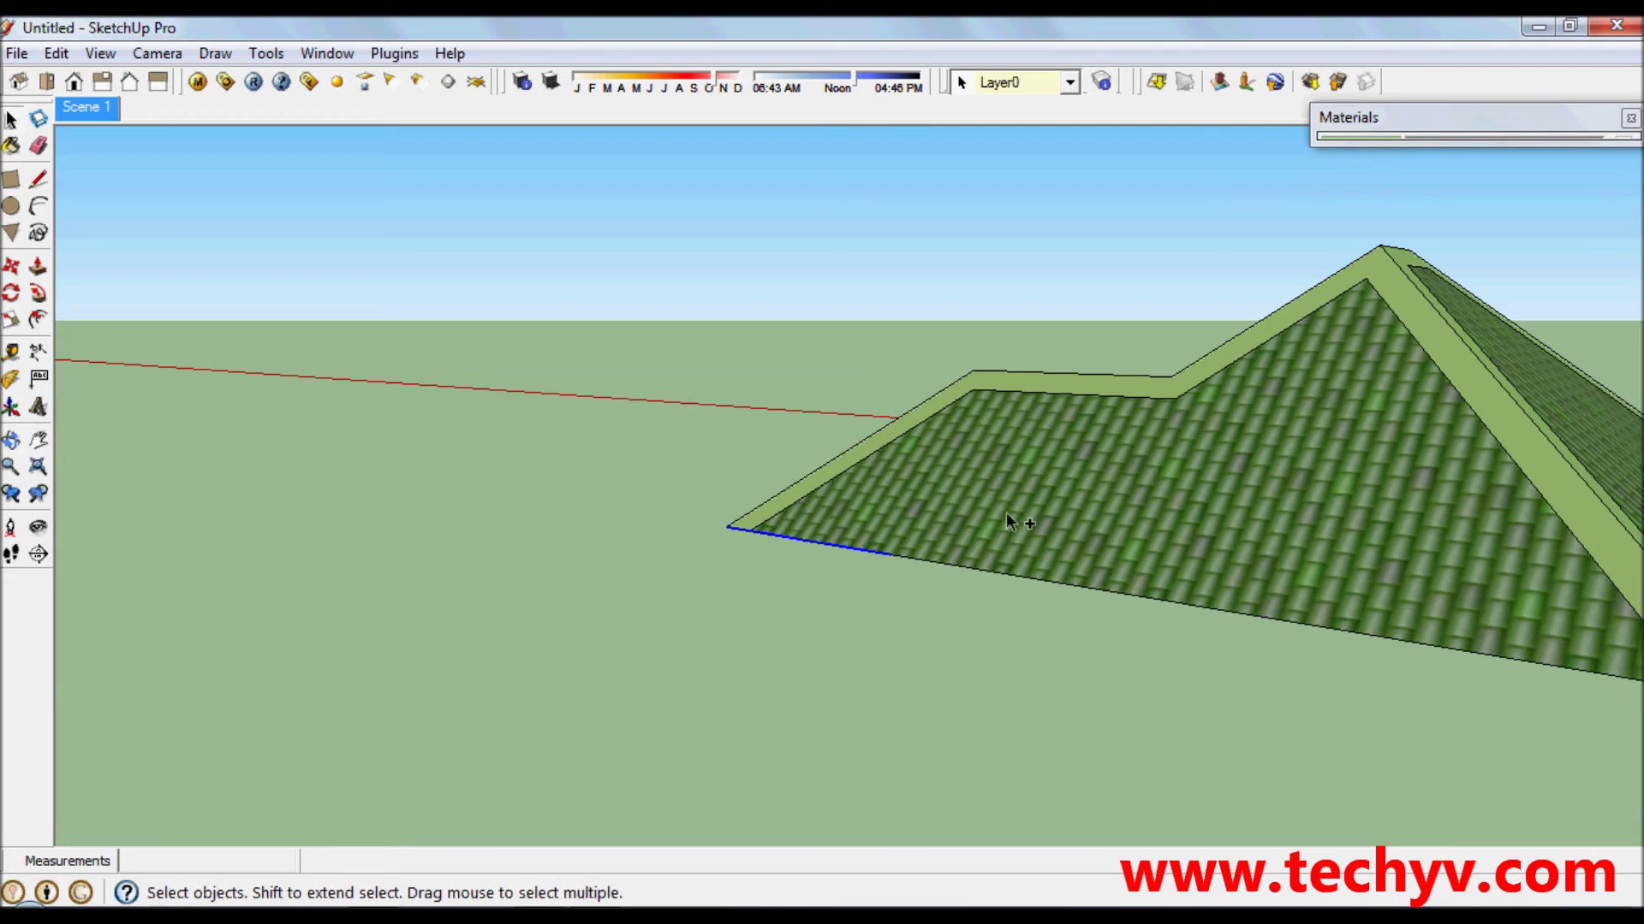
shift+click(1001, 575)
middle_drag(1002, 576, 894, 406)
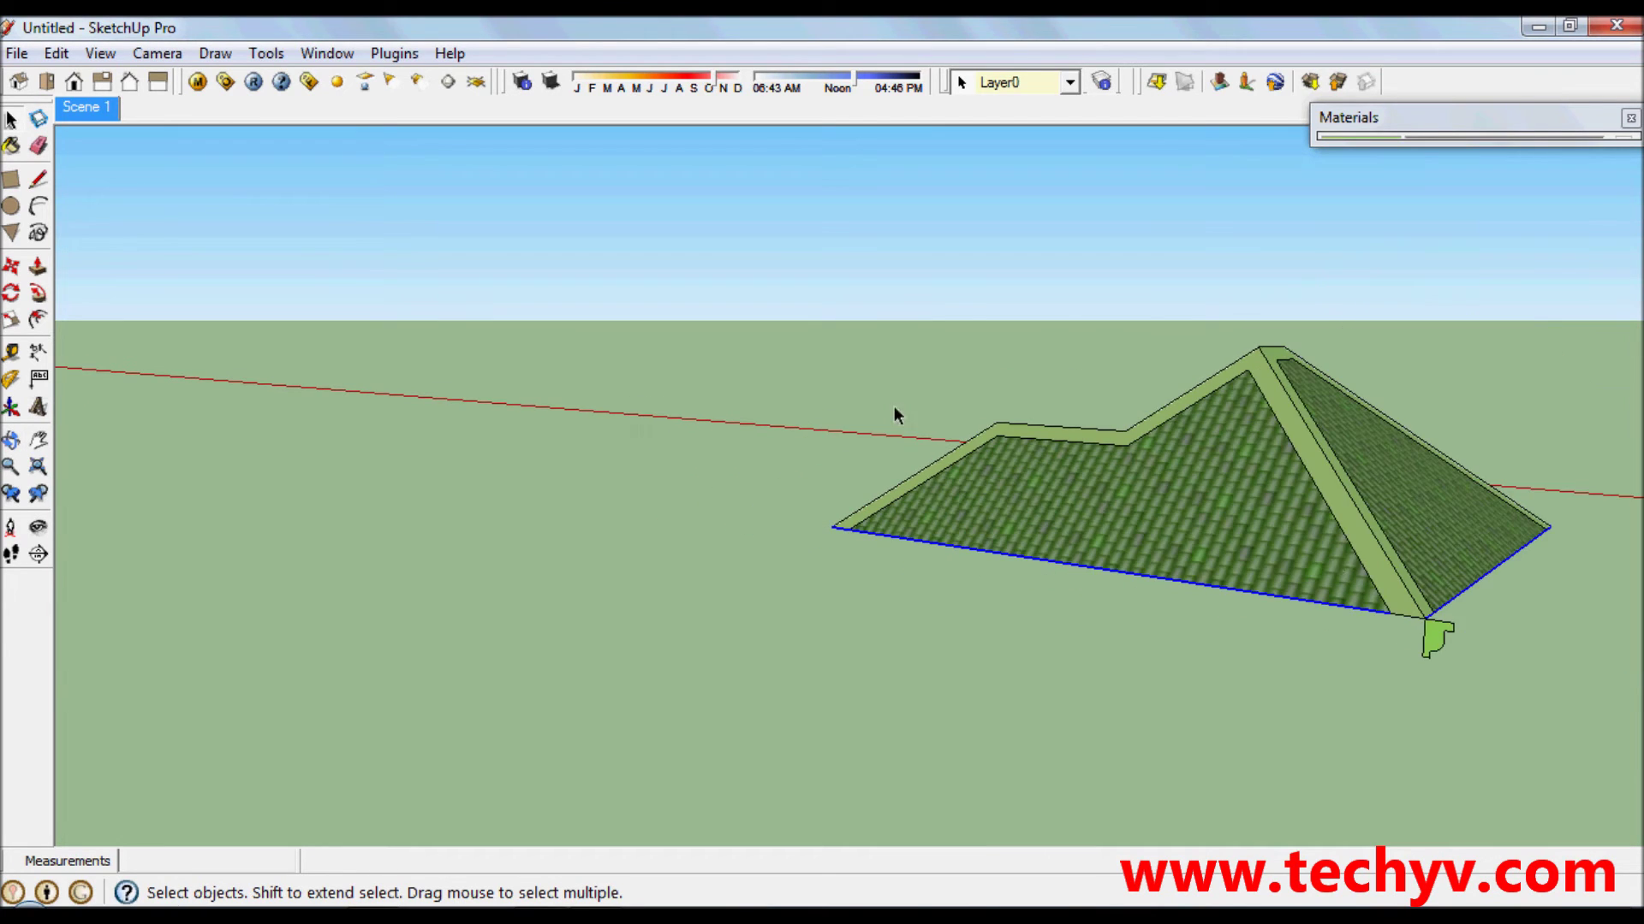
scroll(1507, 575, up, 2)
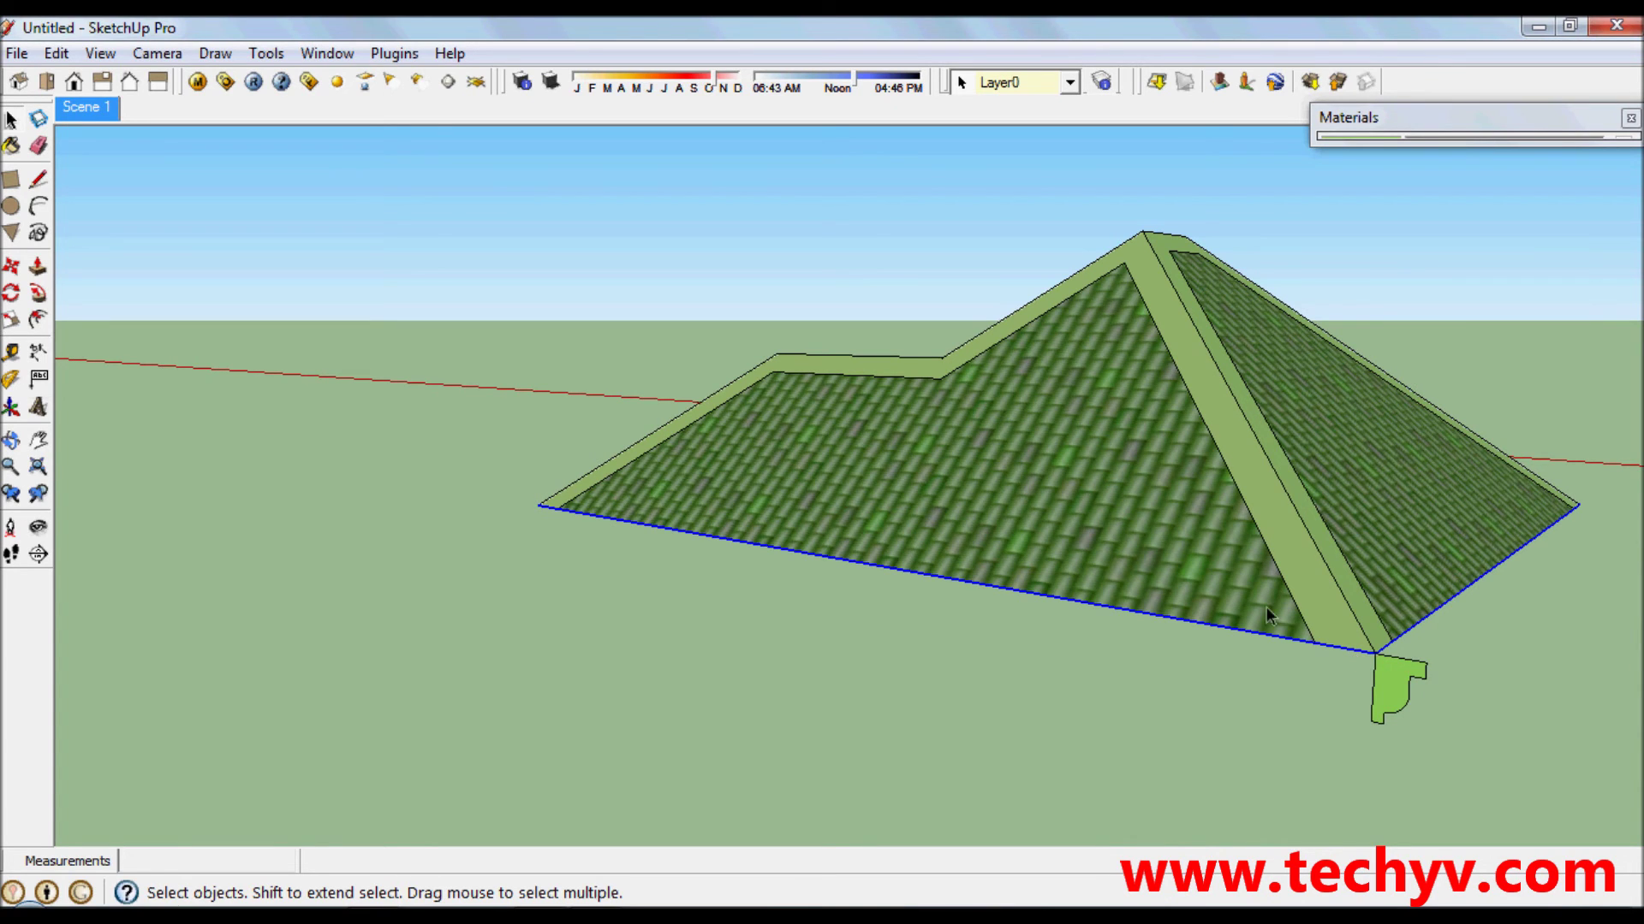
Apply Follow Me to the green profile face along the selected eaves, then return to Scene 1.
mouse_move(1196, 522)
middle_down()
mouse_move(1041, 539)
mouse_move(1229, 543)
mouse_move(1086, 499)
mouse_move(1076, 470)
mouse_move(1108, 526)
mouse_move(1159, 521)
mouse_move(1247, 550)
mouse_move(1259, 593)
mouse_move(1302, 561)
mouse_move(1173, 562)
mouse_move(1098, 514)
mouse_move(1112, 524)
middle_up()
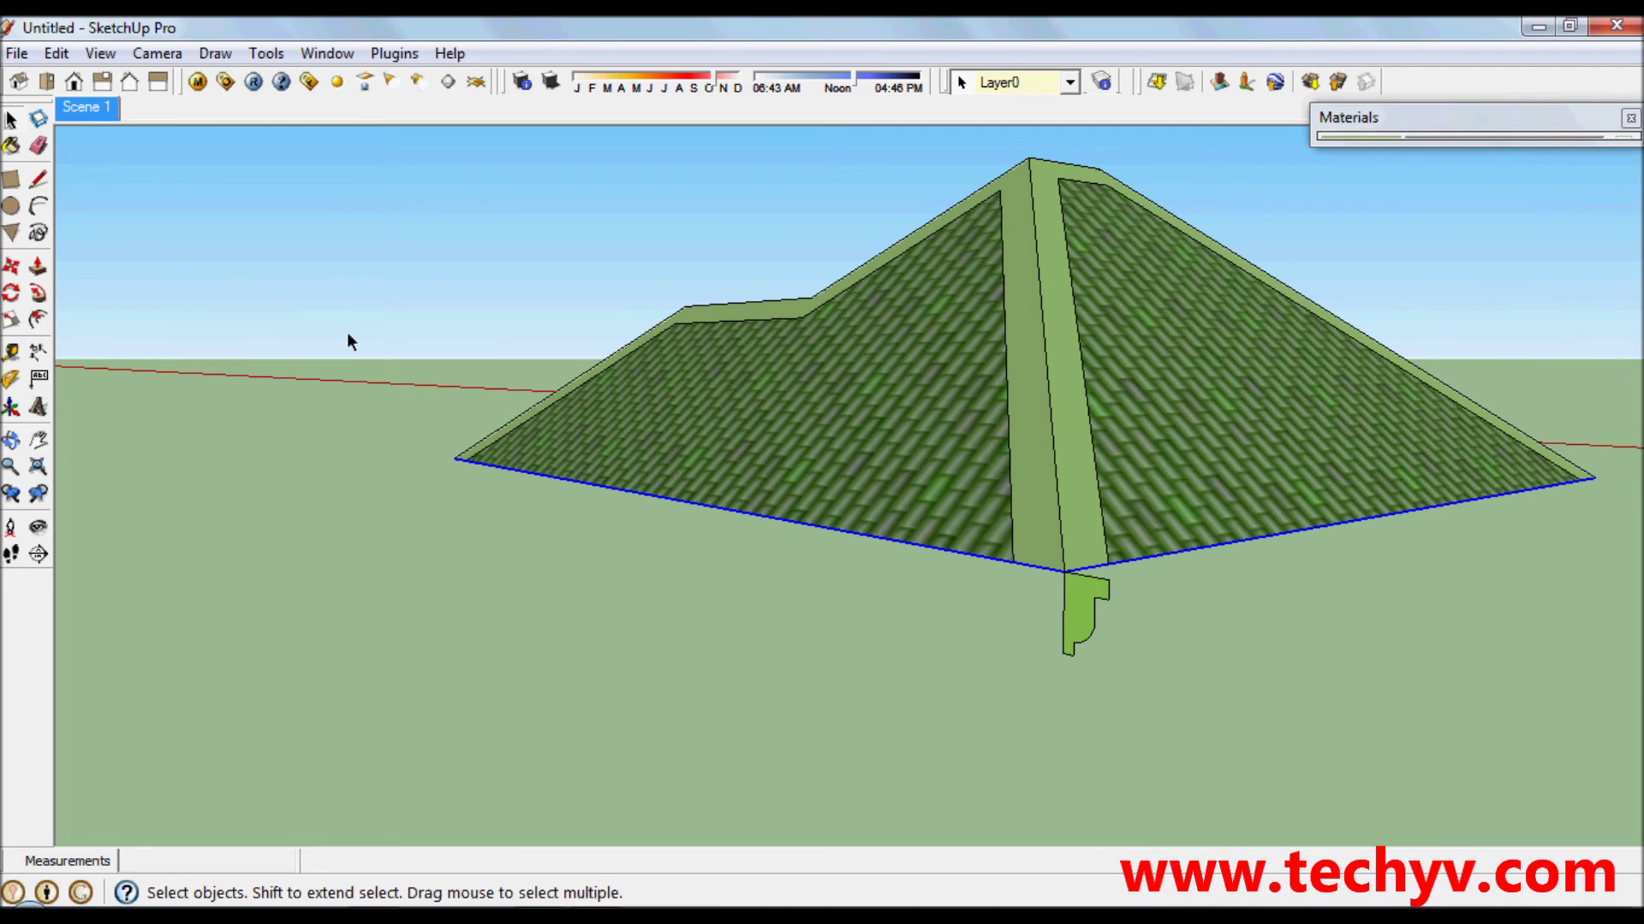
click(38, 293)
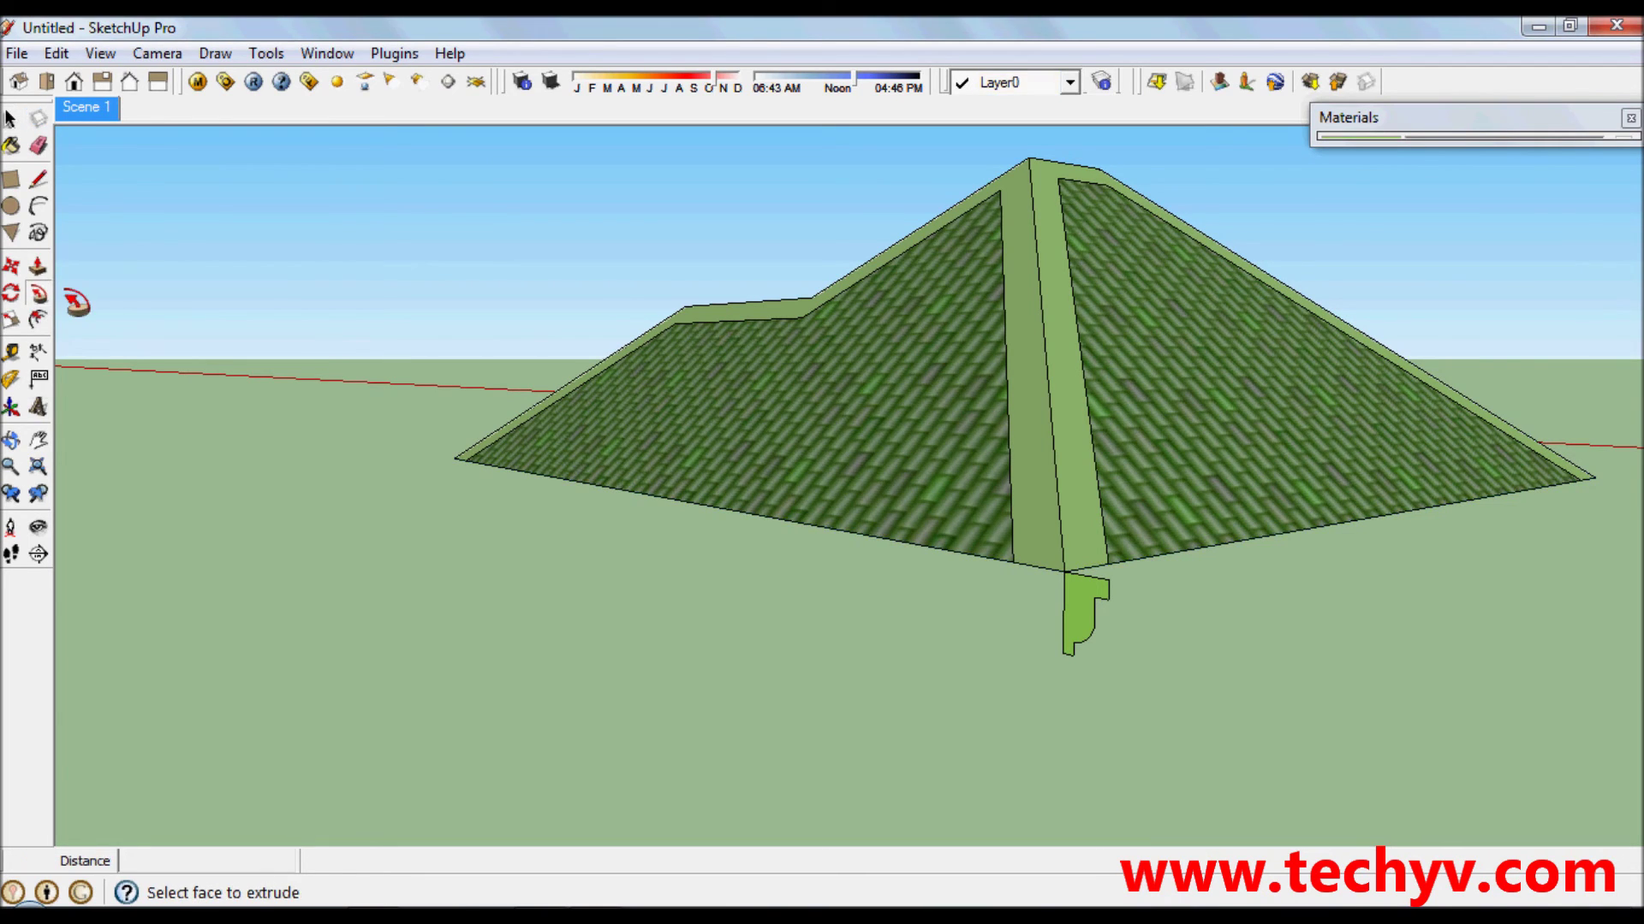
mouse_move(1155, 490)
middle_down()
mouse_move(1247, 522)
mouse_move(1284, 565)
middle_up()
scroll(1275, 667, up, 2)
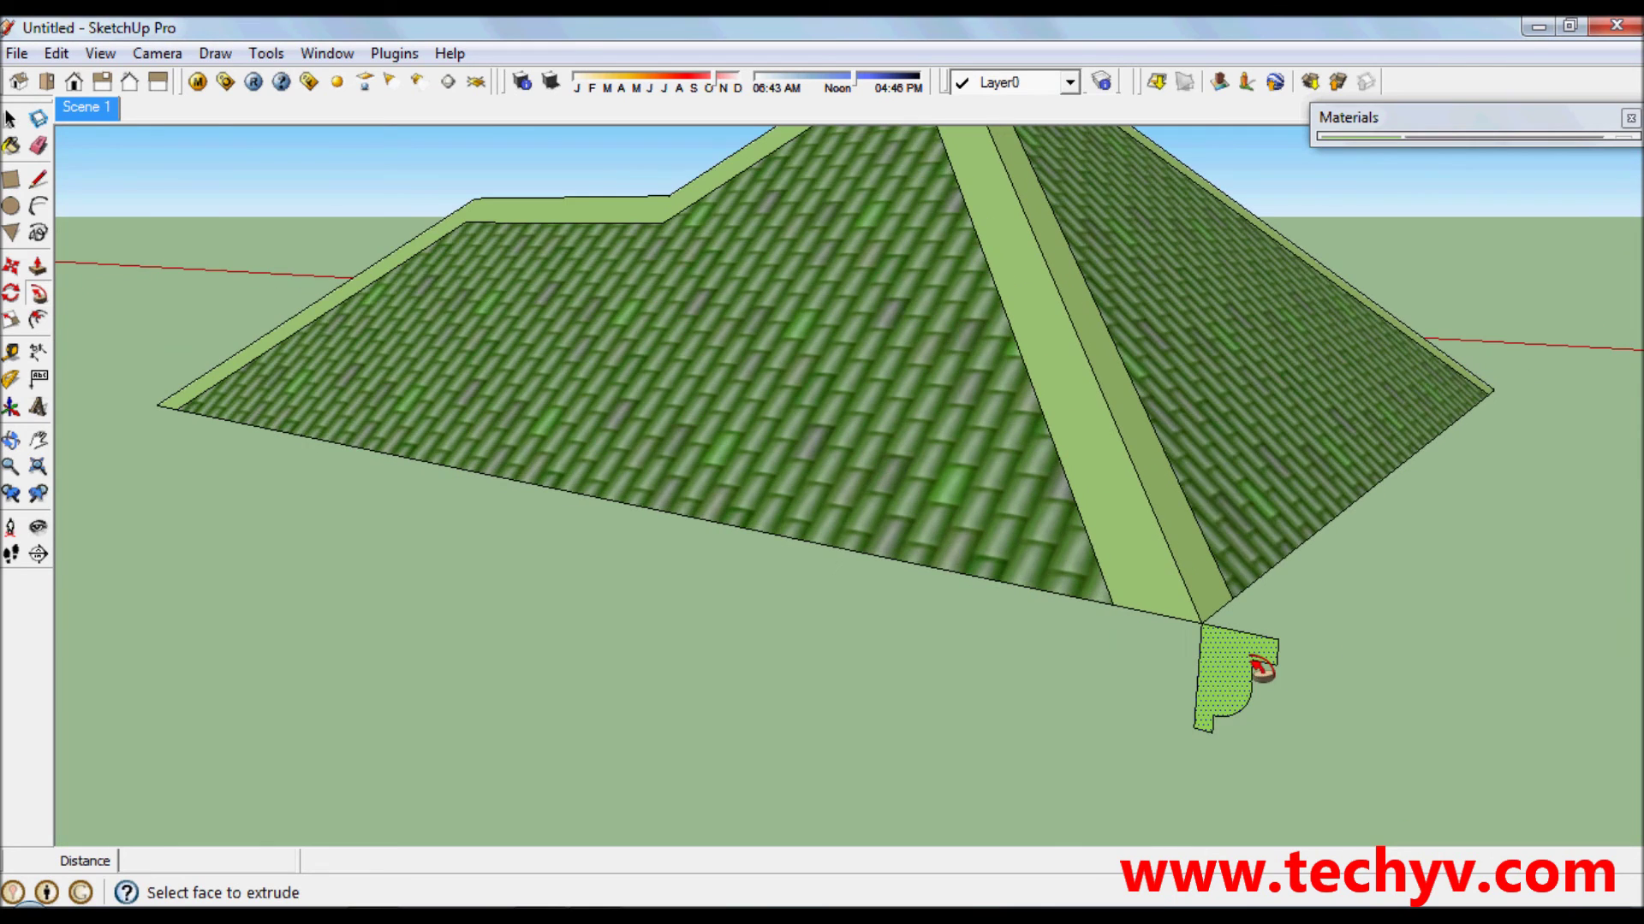
scroll(1254, 673, up, 2)
mouse_move(1258, 672)
middle_down()
mouse_move(1246, 679)
mouse_move(1258, 668)
middle_up()
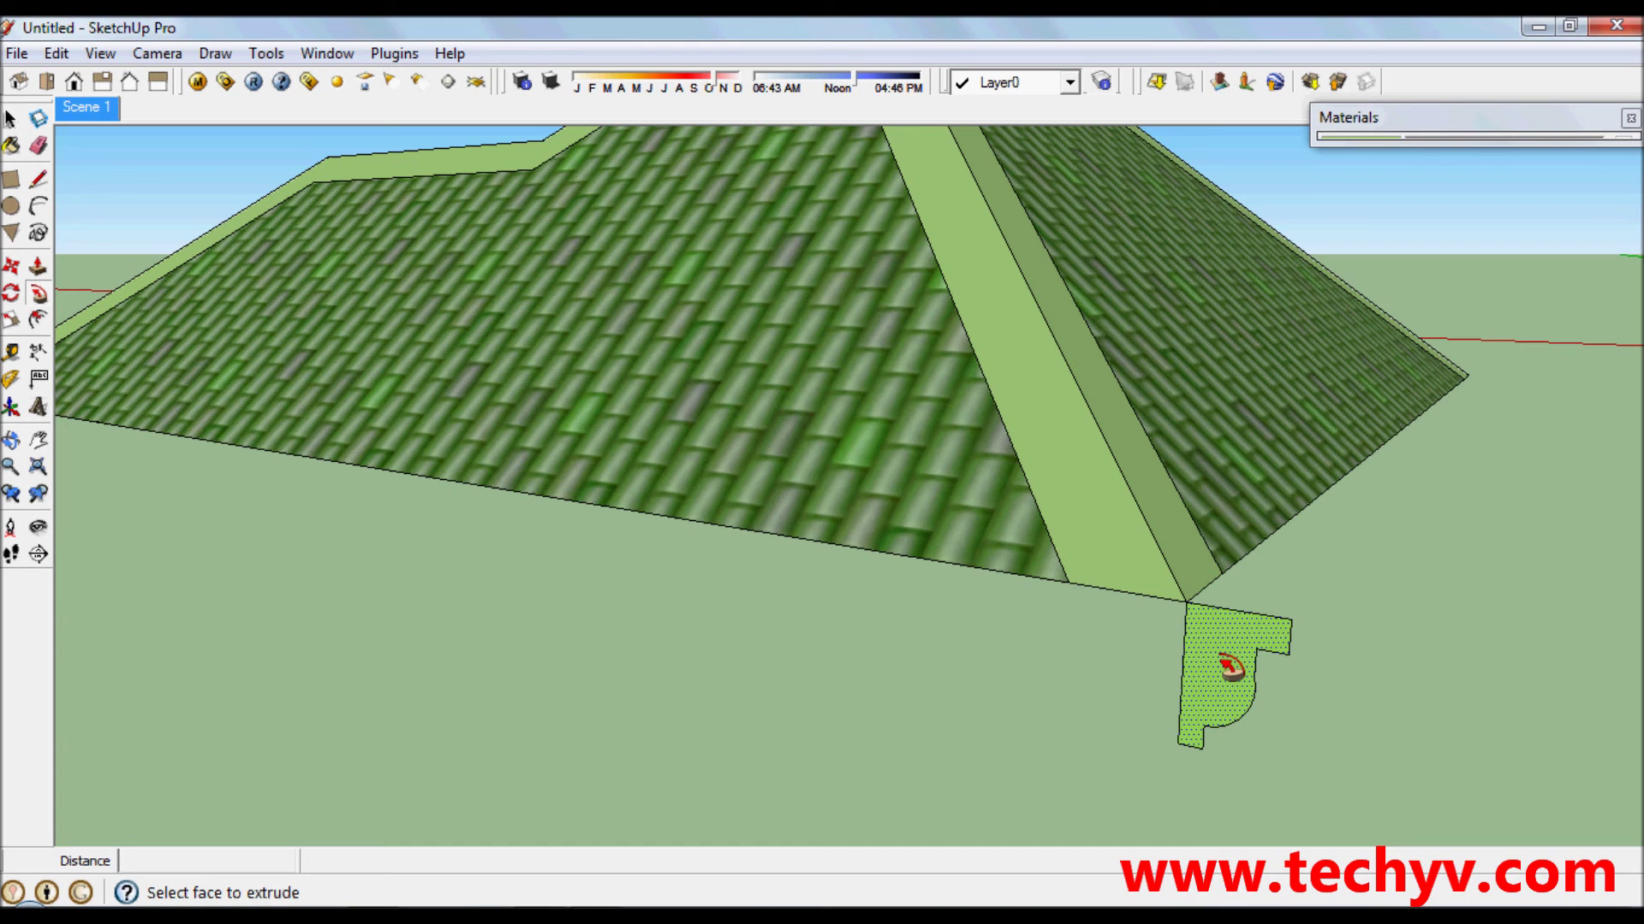
click(1230, 668)
mouse_move(1156, 576)
middle_down()
mouse_move(1173, 631)
mouse_move(1098, 507)
middle_up()
scroll(1098, 508, down, 3)
mouse_move(1244, 477)
middle_down()
mouse_move(965, 403)
mouse_move(1153, 480)
mouse_move(1147, 496)
middle_up()
click(107, 109)
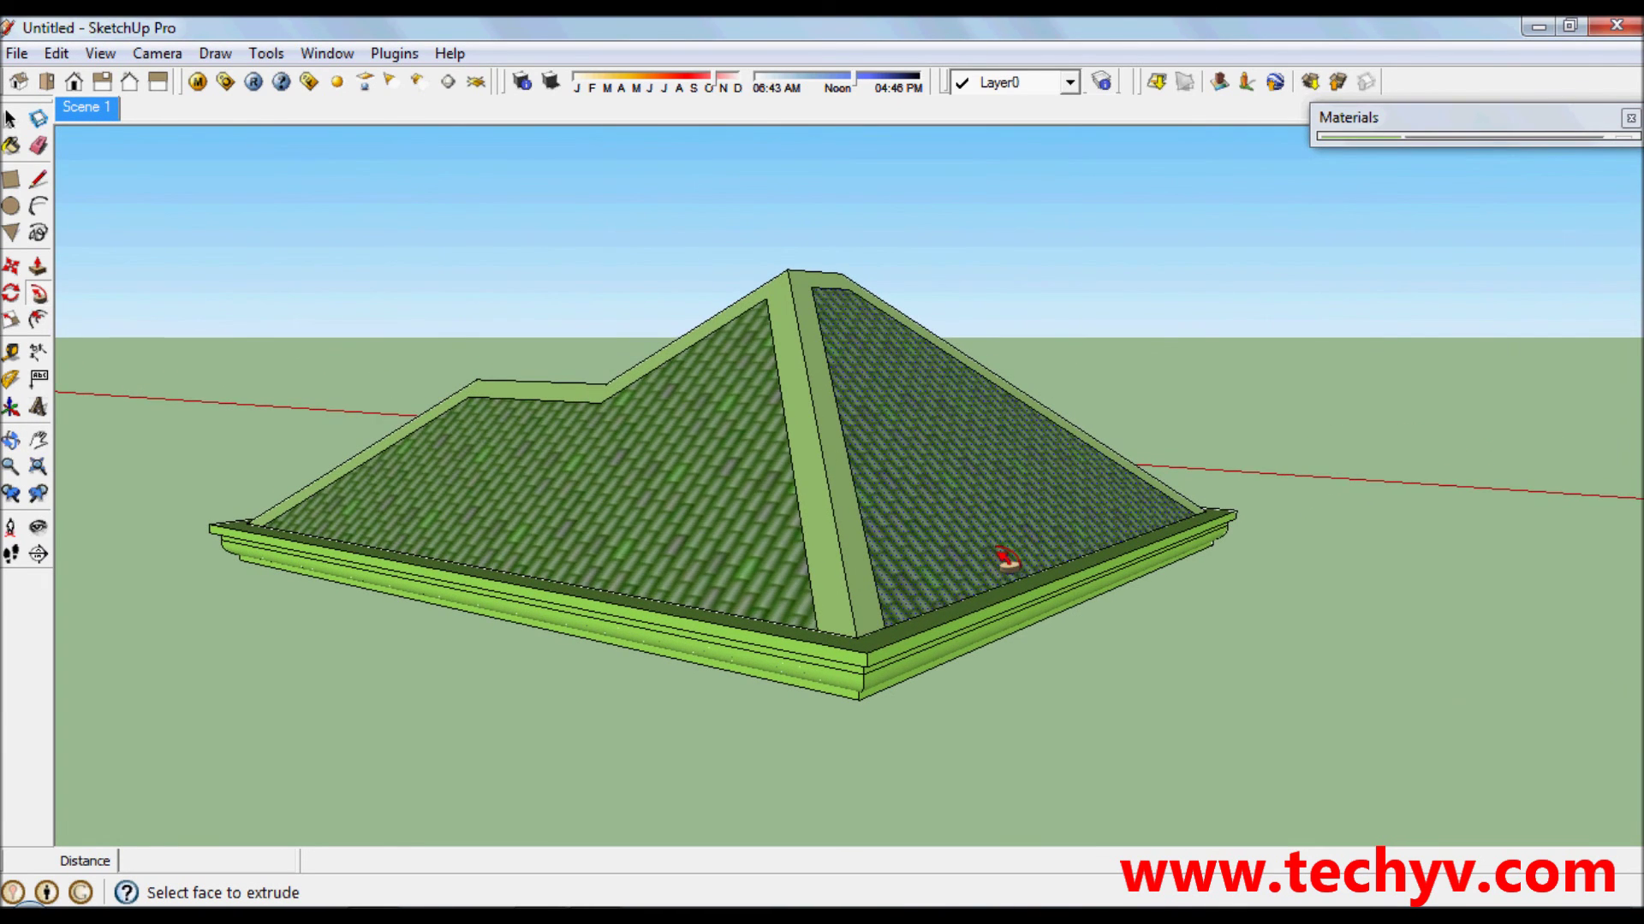
mouse_move(945, 602)
middle_down()
mouse_move(958, 628)
mouse_move(962, 598)
mouse_move(1034, 540)
mouse_move(1066, 540)
mouse_move(910, 613)
mouse_move(921, 418)
mouse_move(902, 329)
mouse_move(928, 454)
mouse_move(881, 454)
middle_up()
key(p)
scroll(890, 497, down, 2)
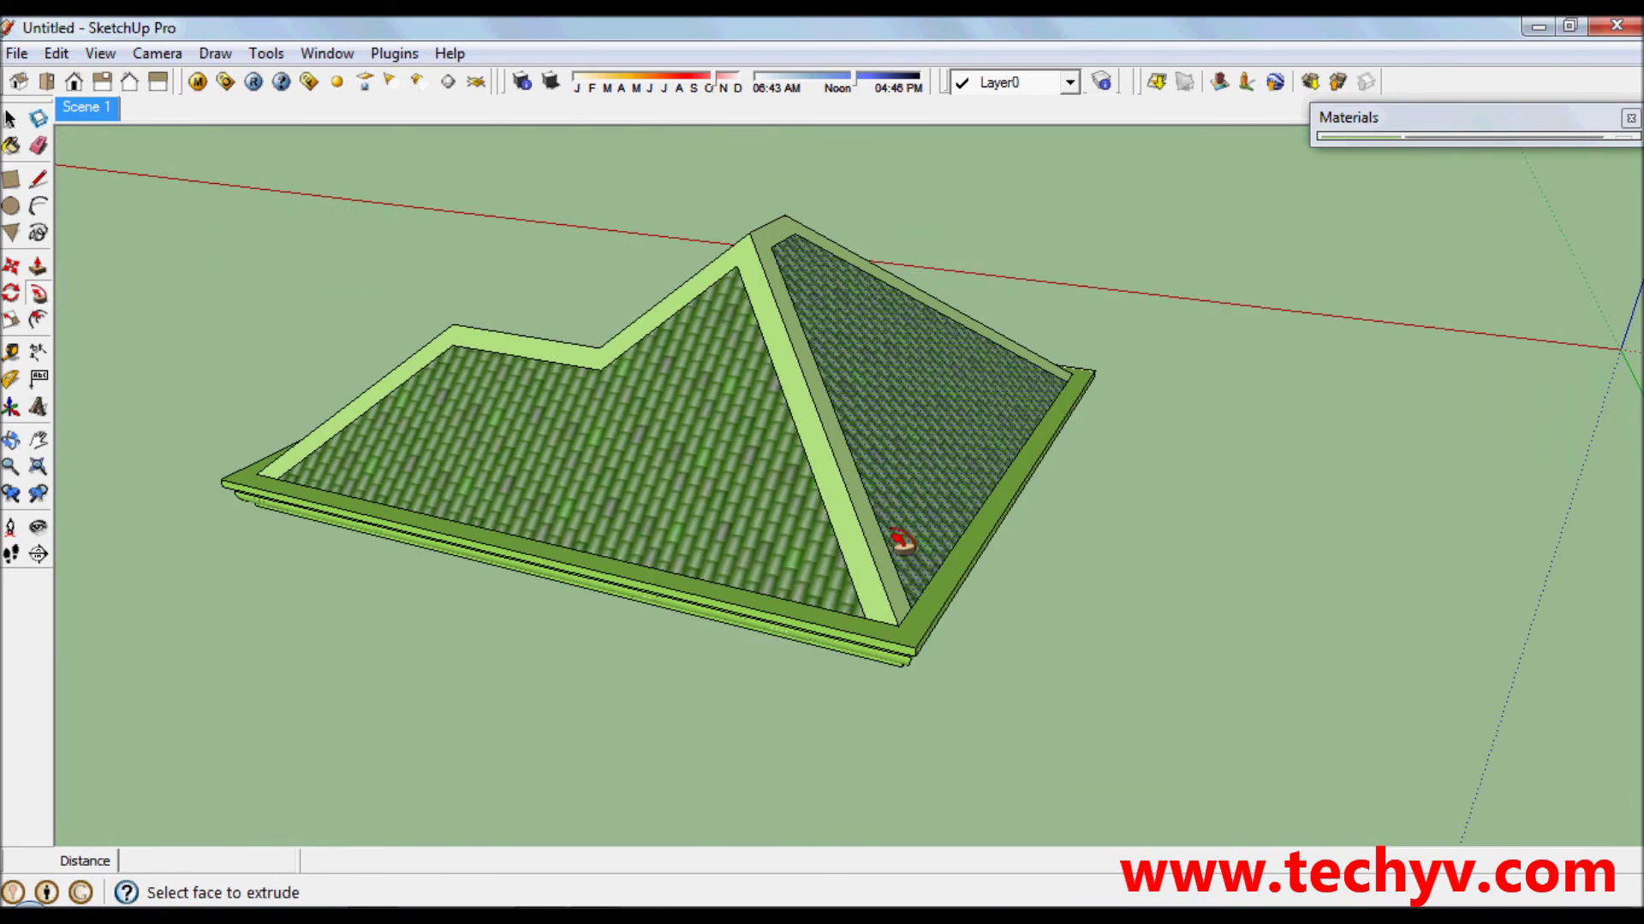
mouse_move(895, 539)
middle_down()
mouse_move(946, 548)
mouse_move(962, 613)
mouse_move(962, 561)
mouse_move(871, 508)
middle_up()
scroll(946, 548, up, 3)
key(space)
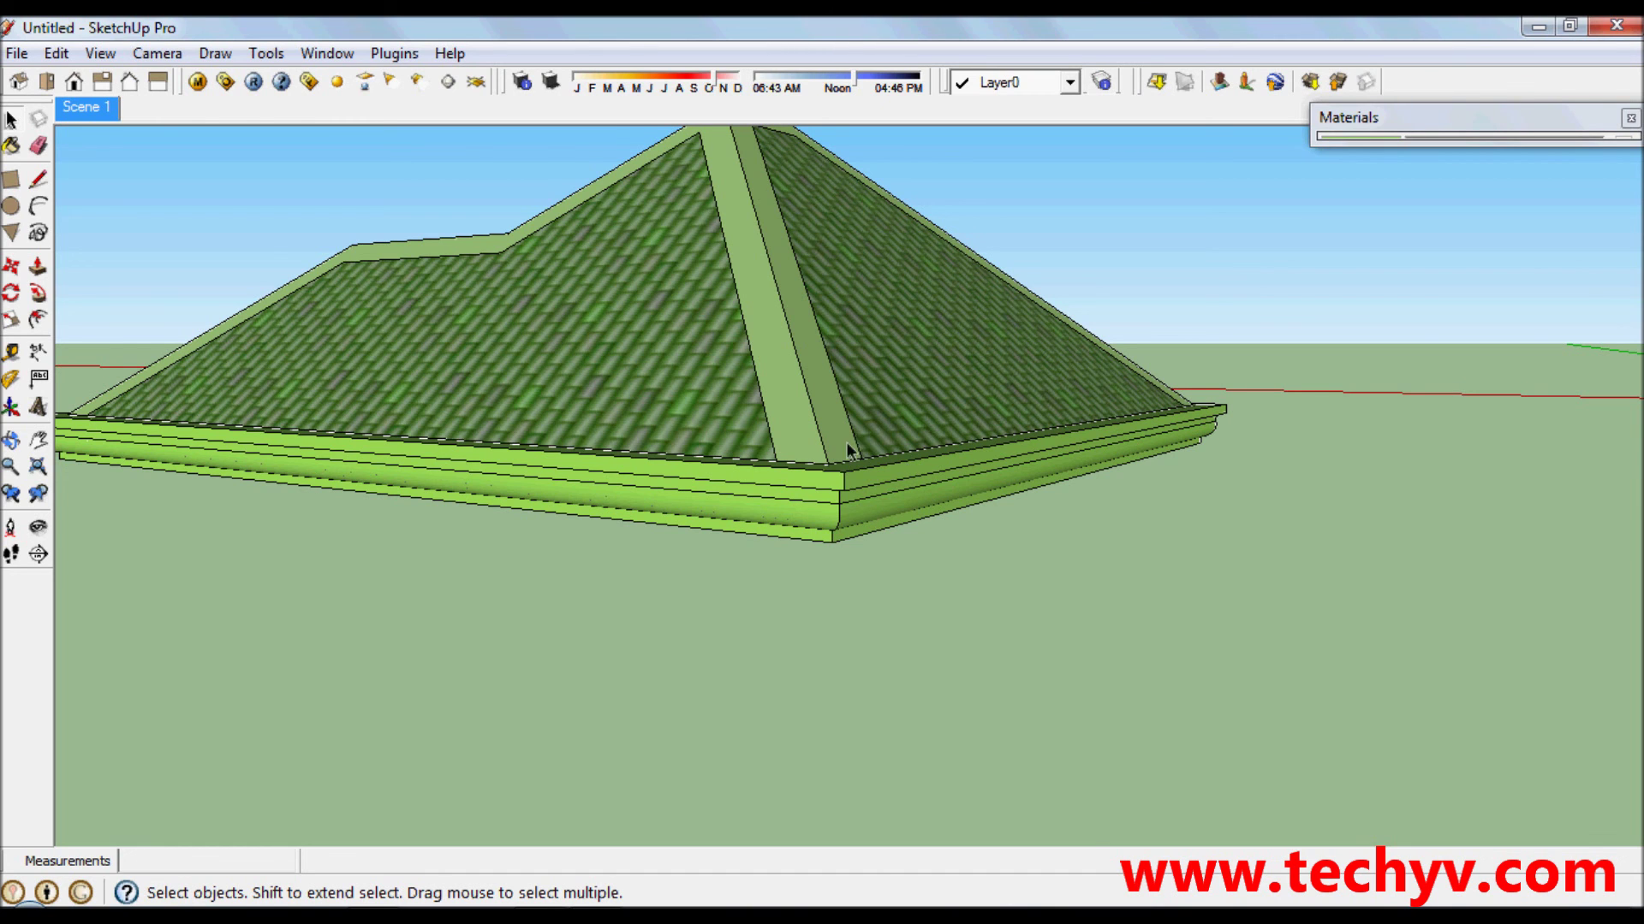
middle_drag(847, 449, 945, 521)
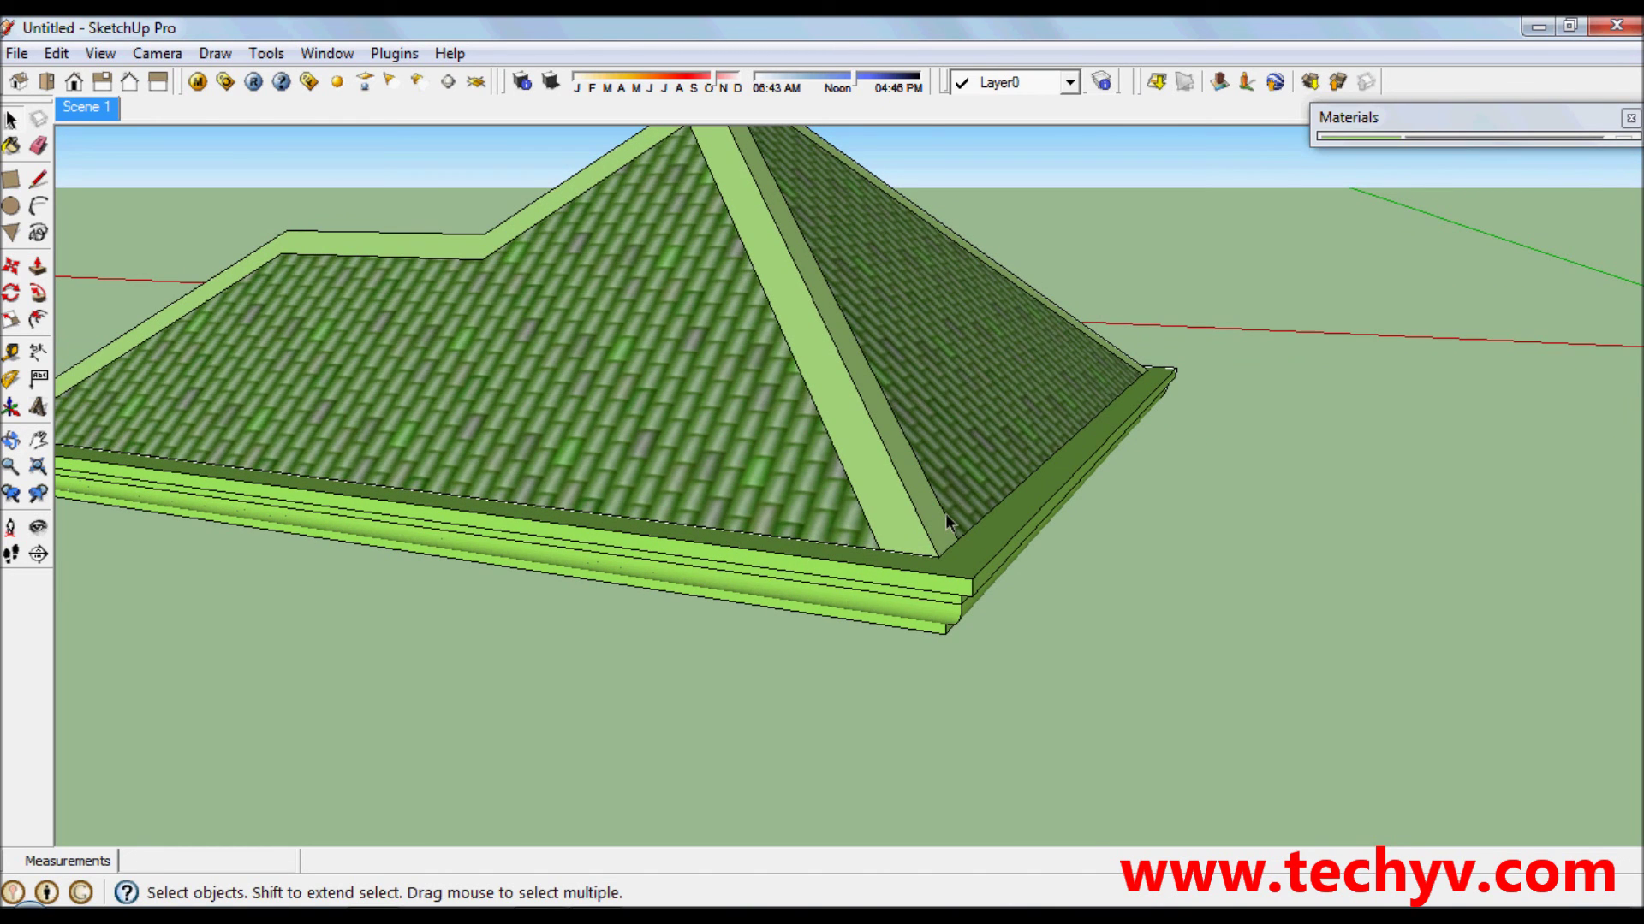